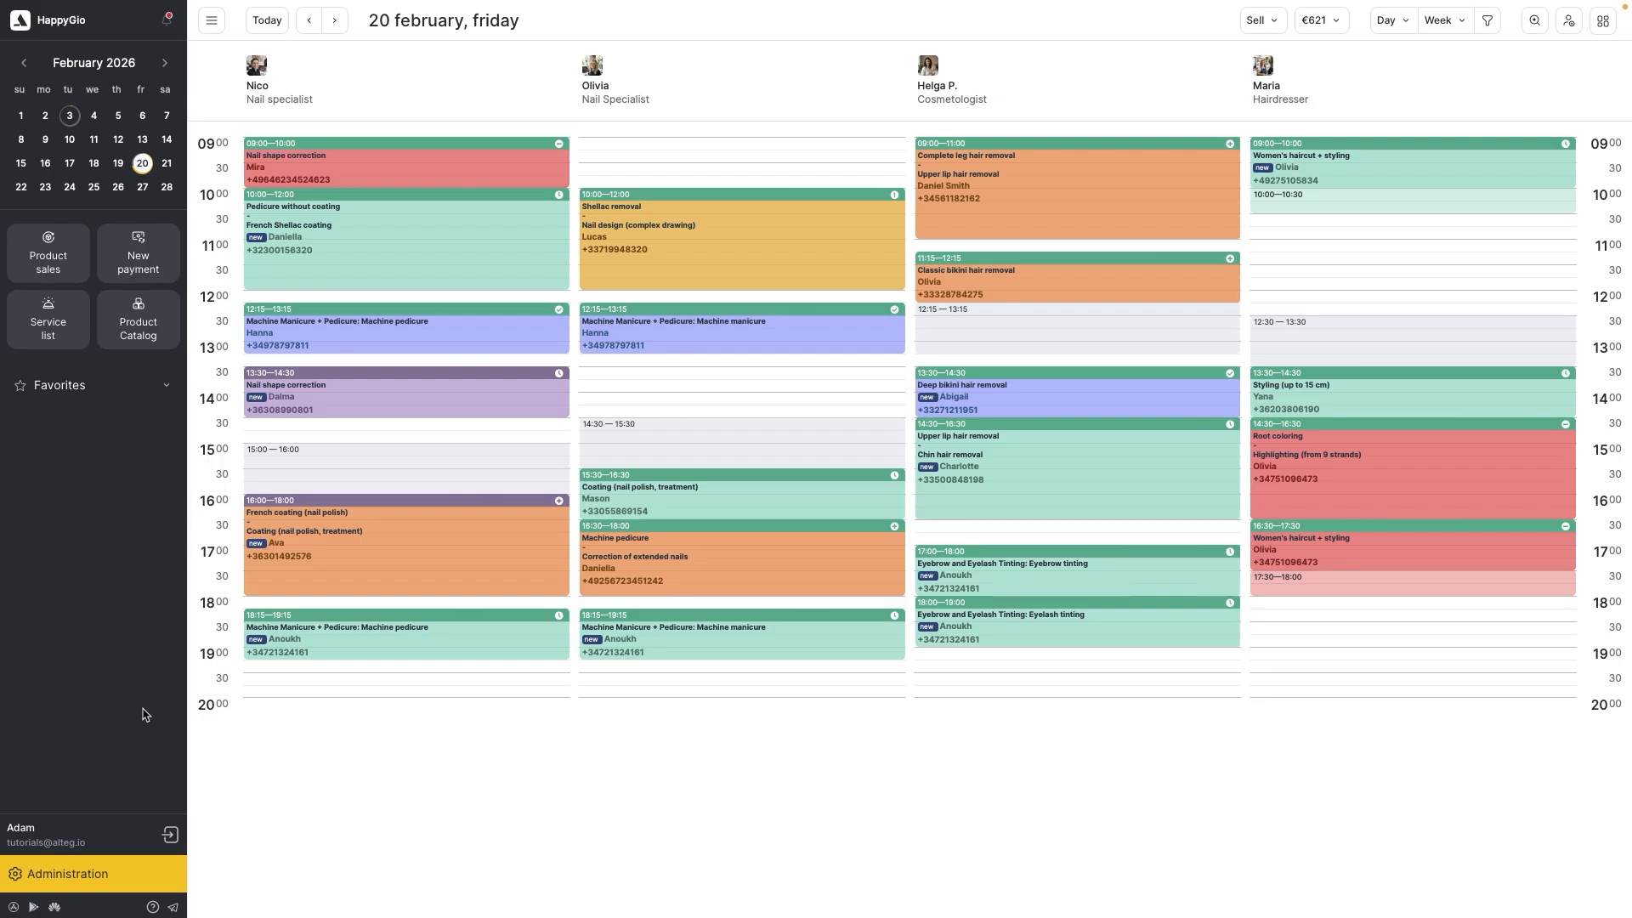
- Open the payroll calculation configuration for the first nail specialist in the team members list
left_click(102, 874)
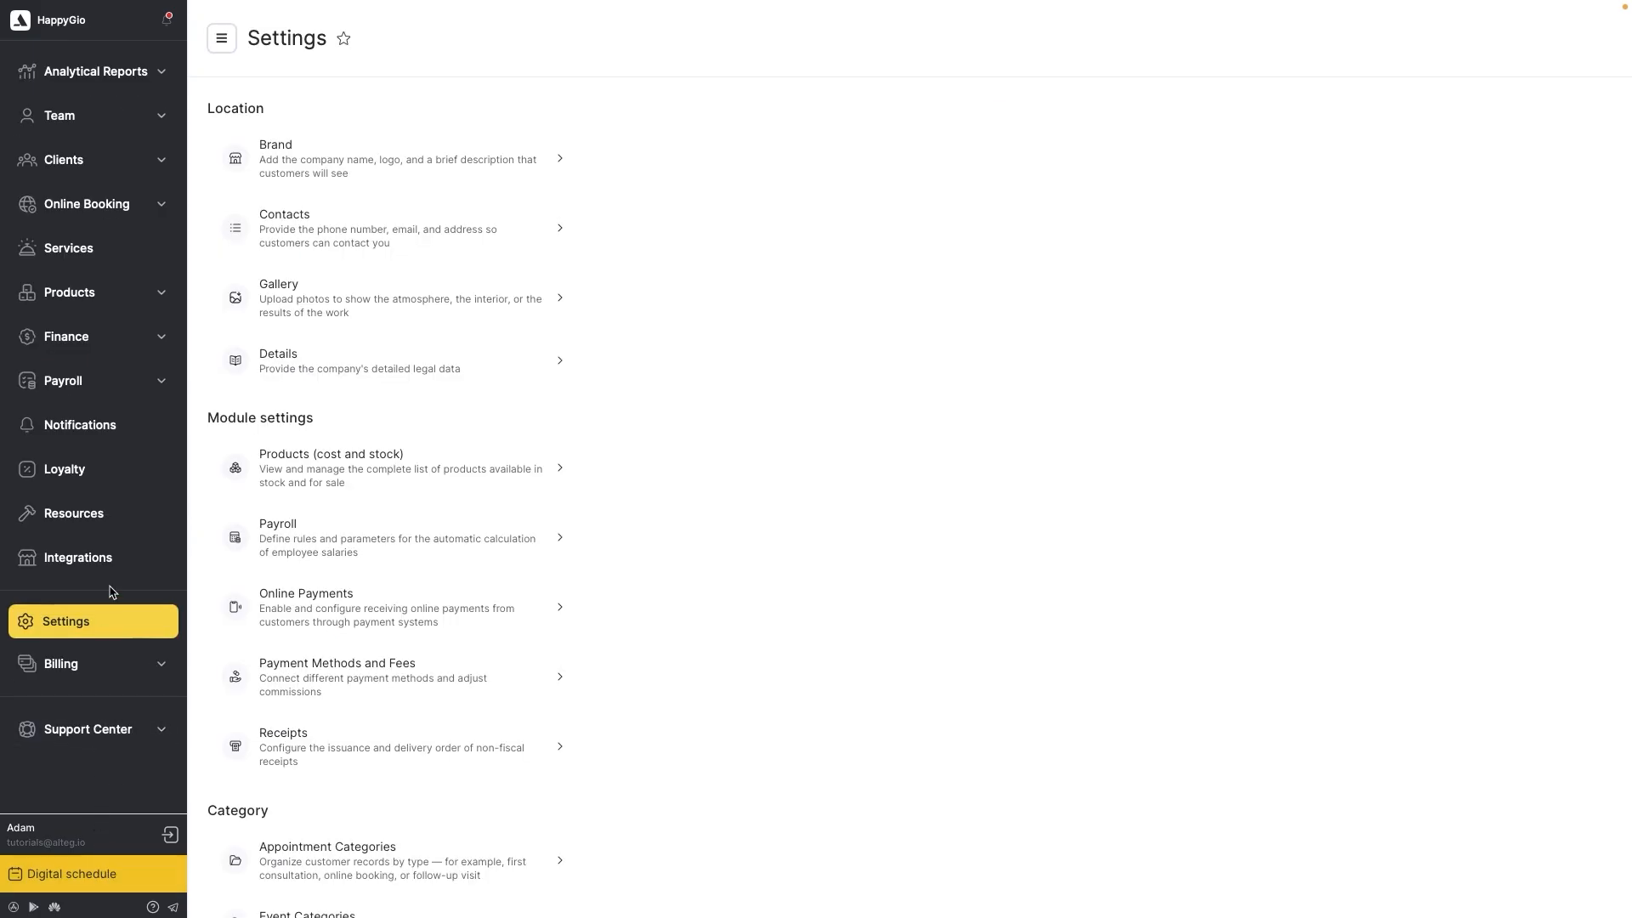
left_click(158, 119)
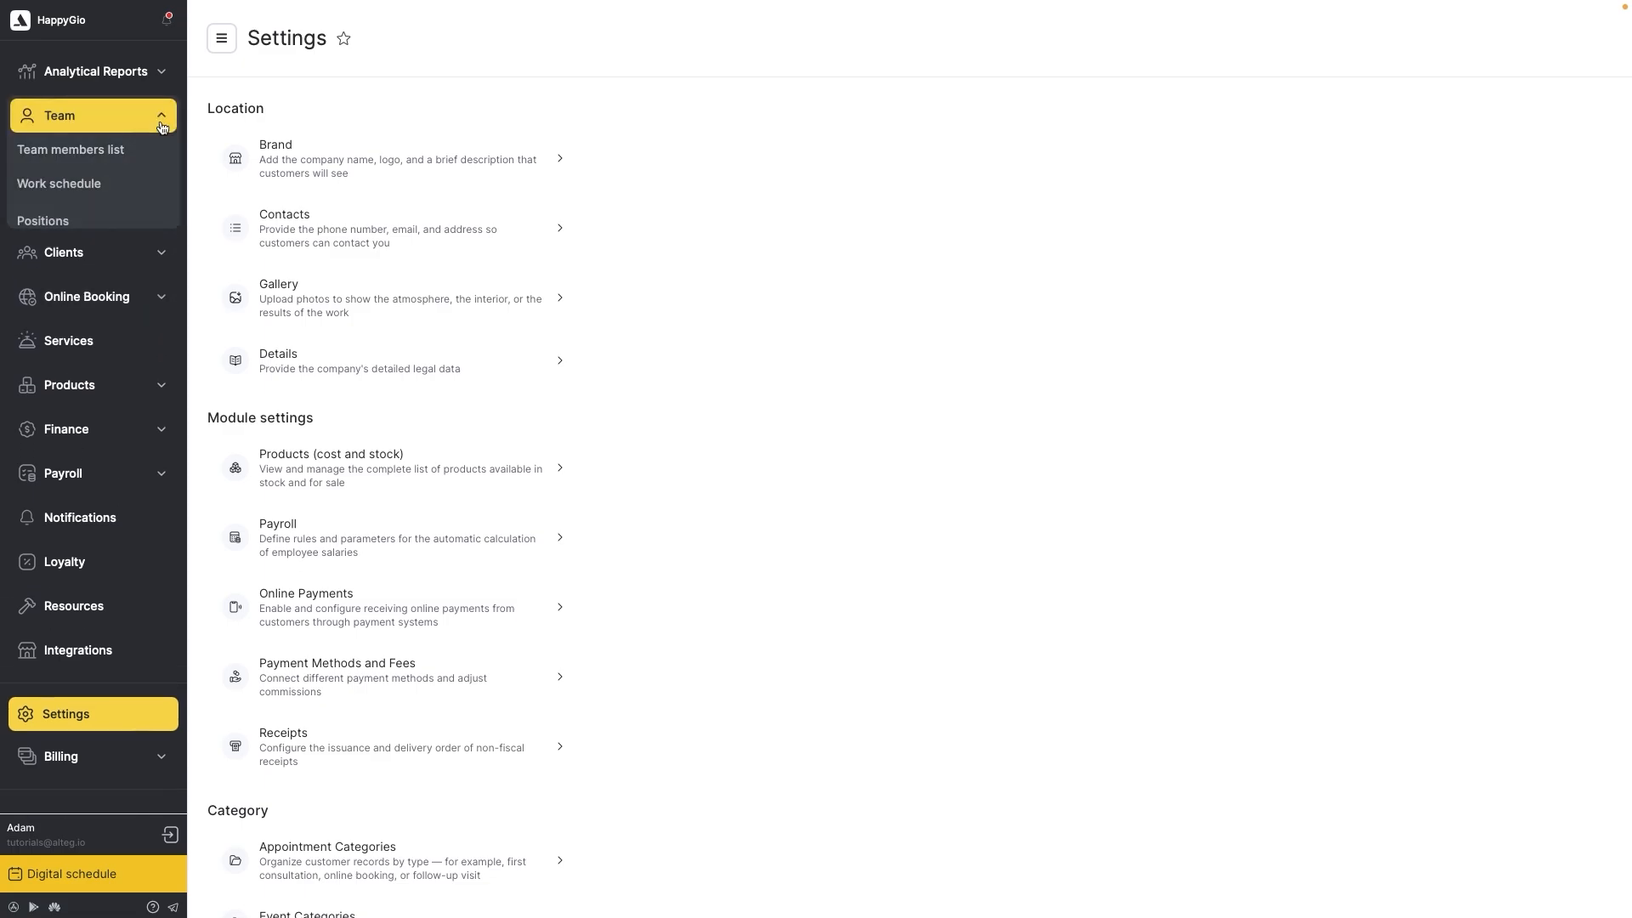
left_click(118, 148)
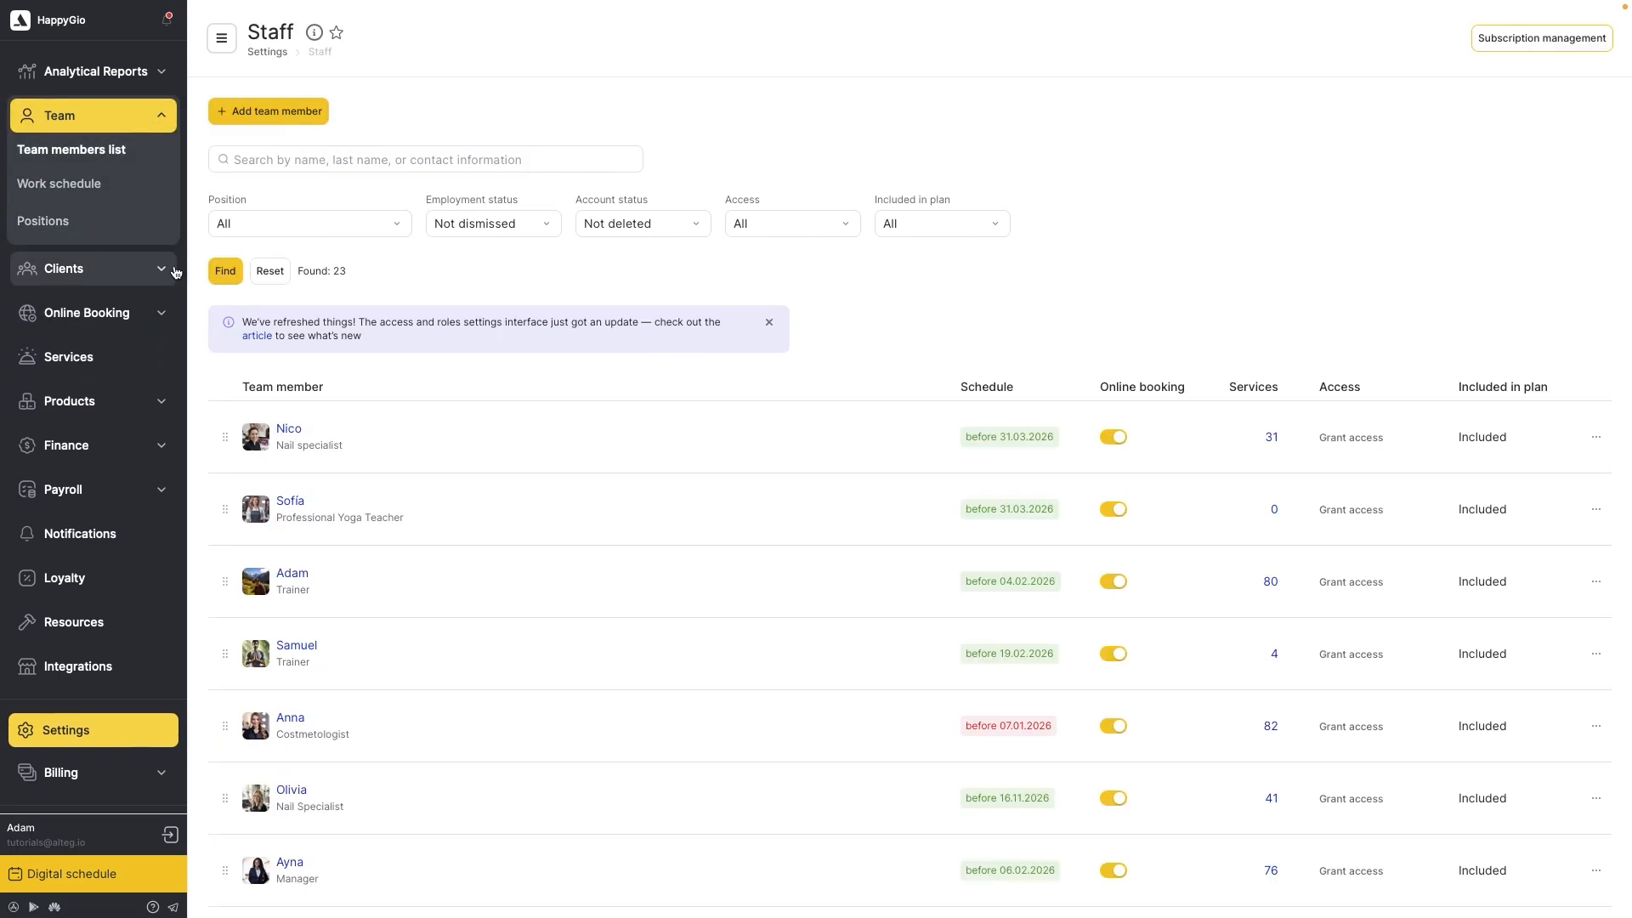
left_click(287, 428)
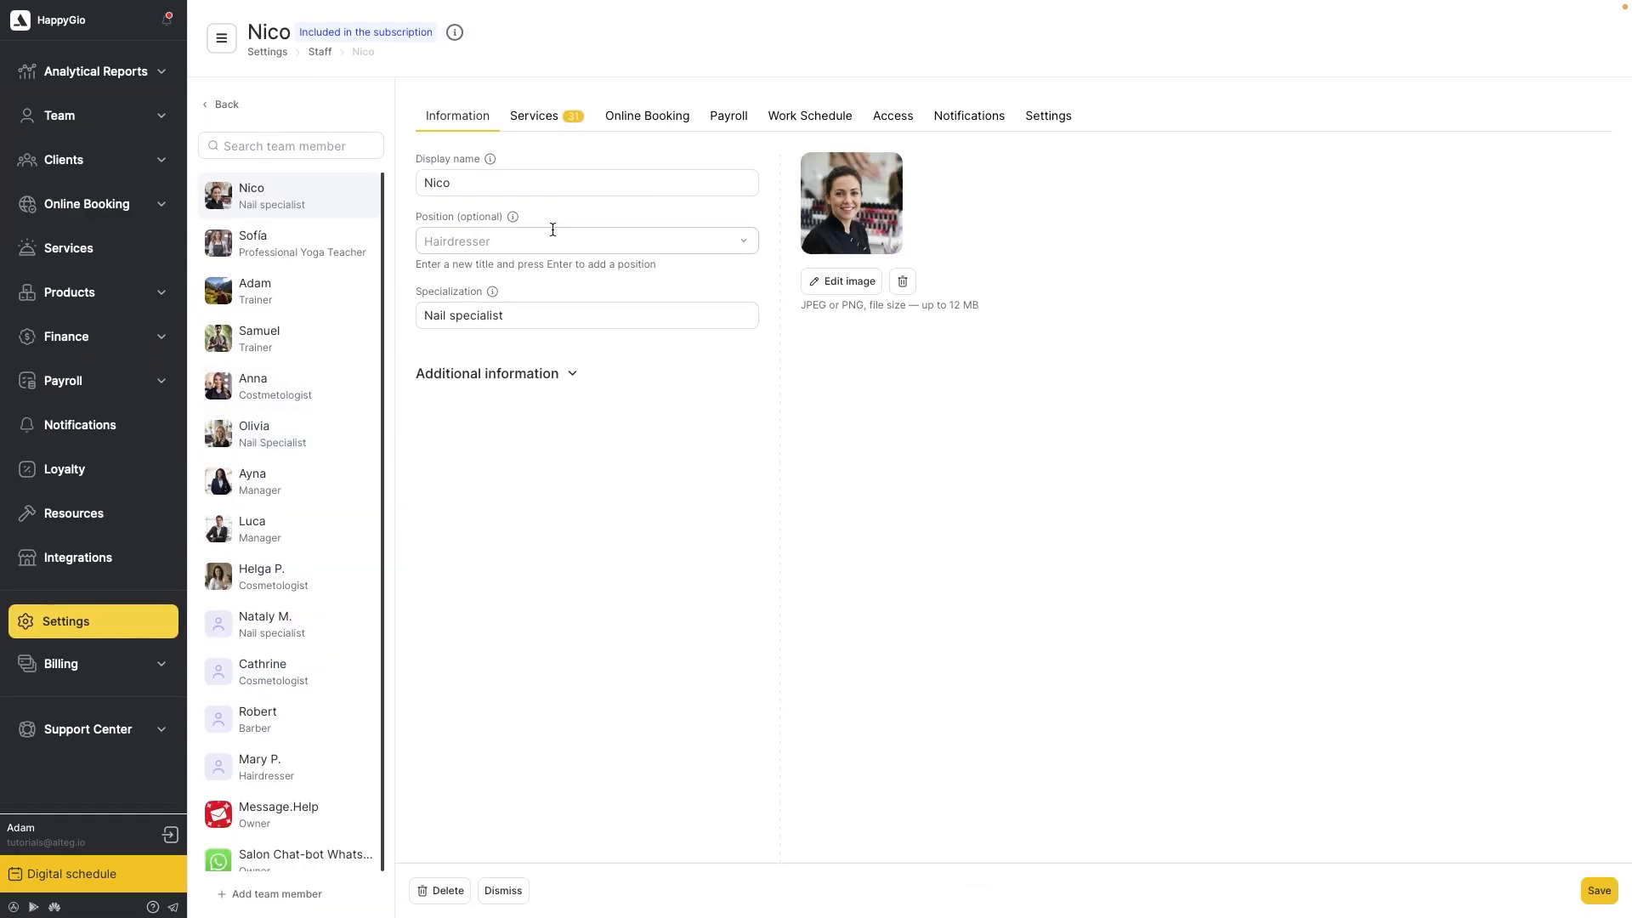
left_click(721, 121)
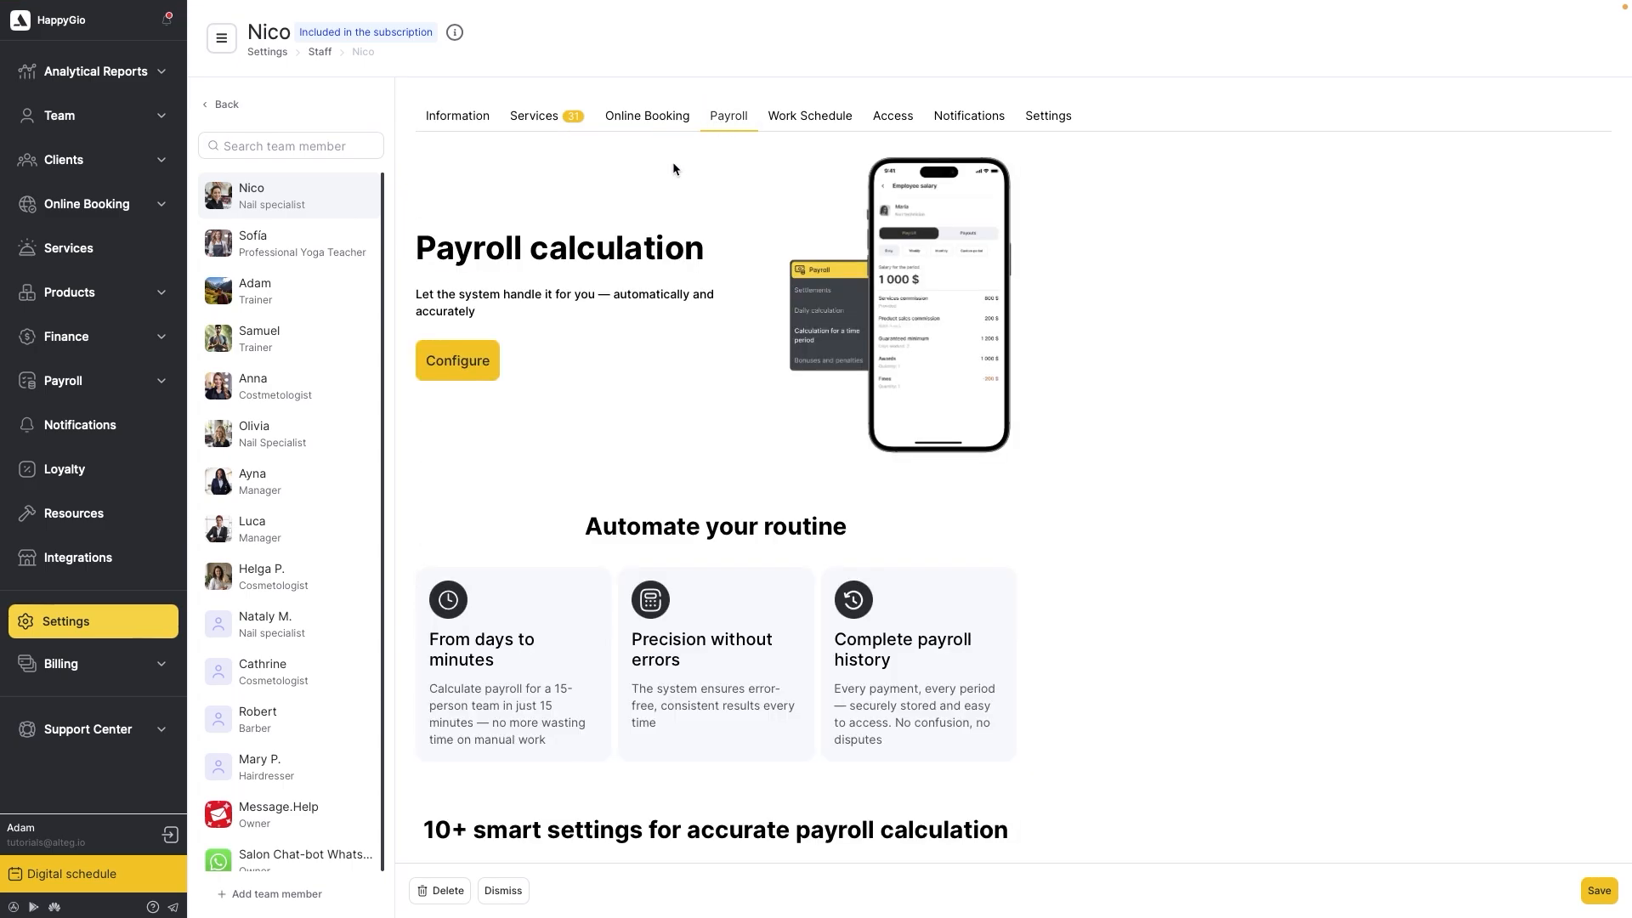
left_click(464, 361)
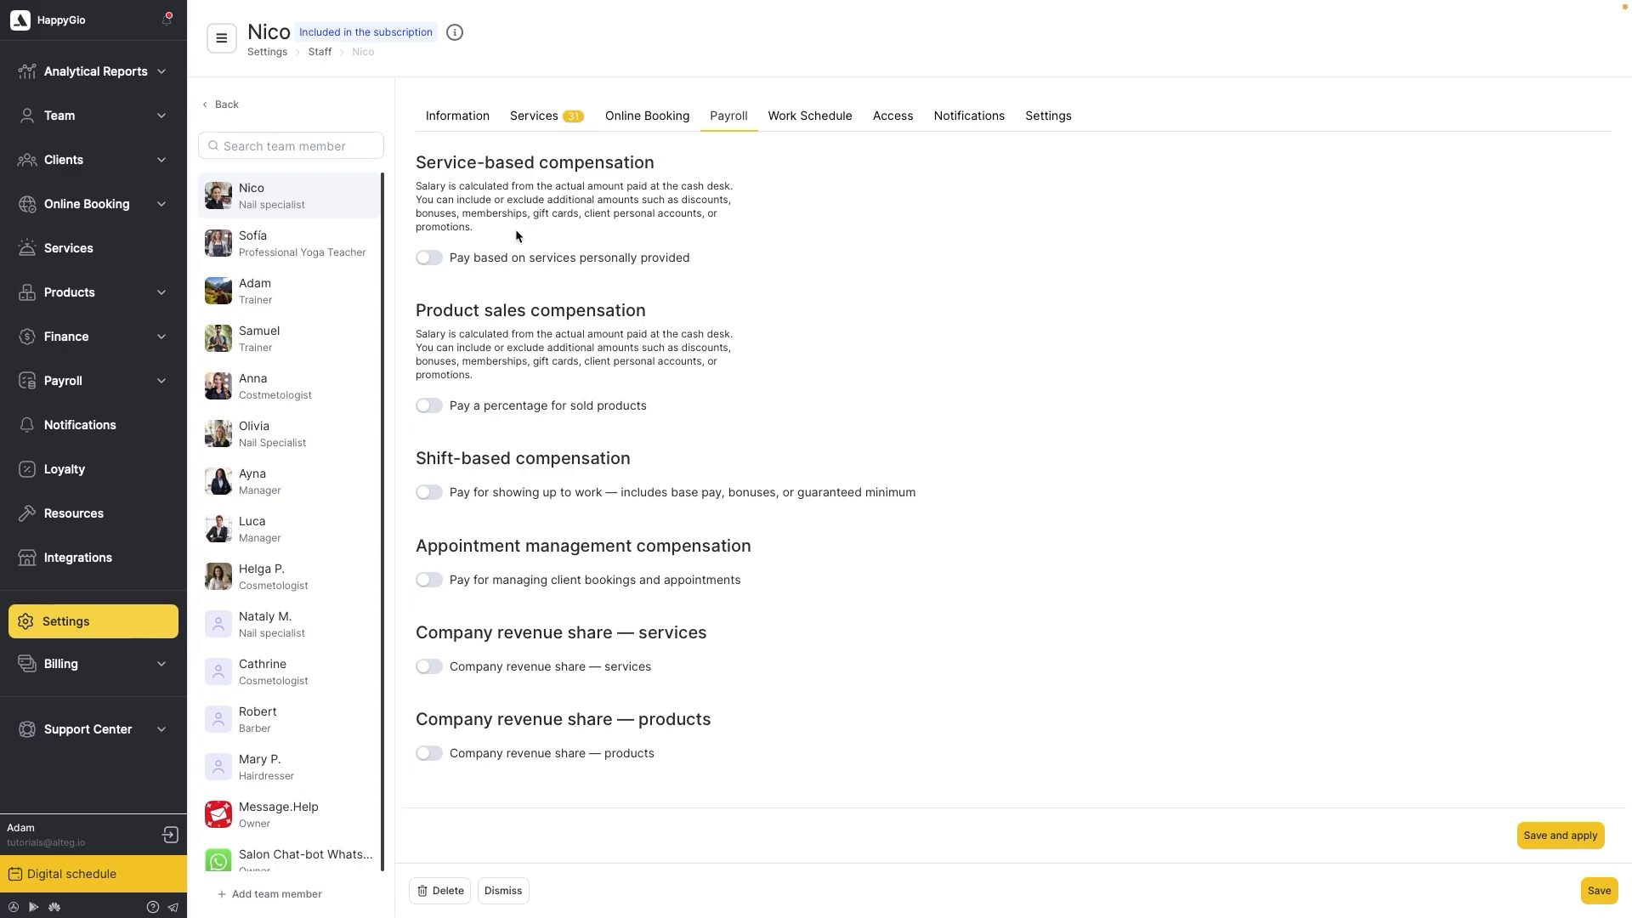
- Enable pay for personally provided services with values per service or category, and turn on its adjustment for loyalty programs and discounts
left_click(428, 259)
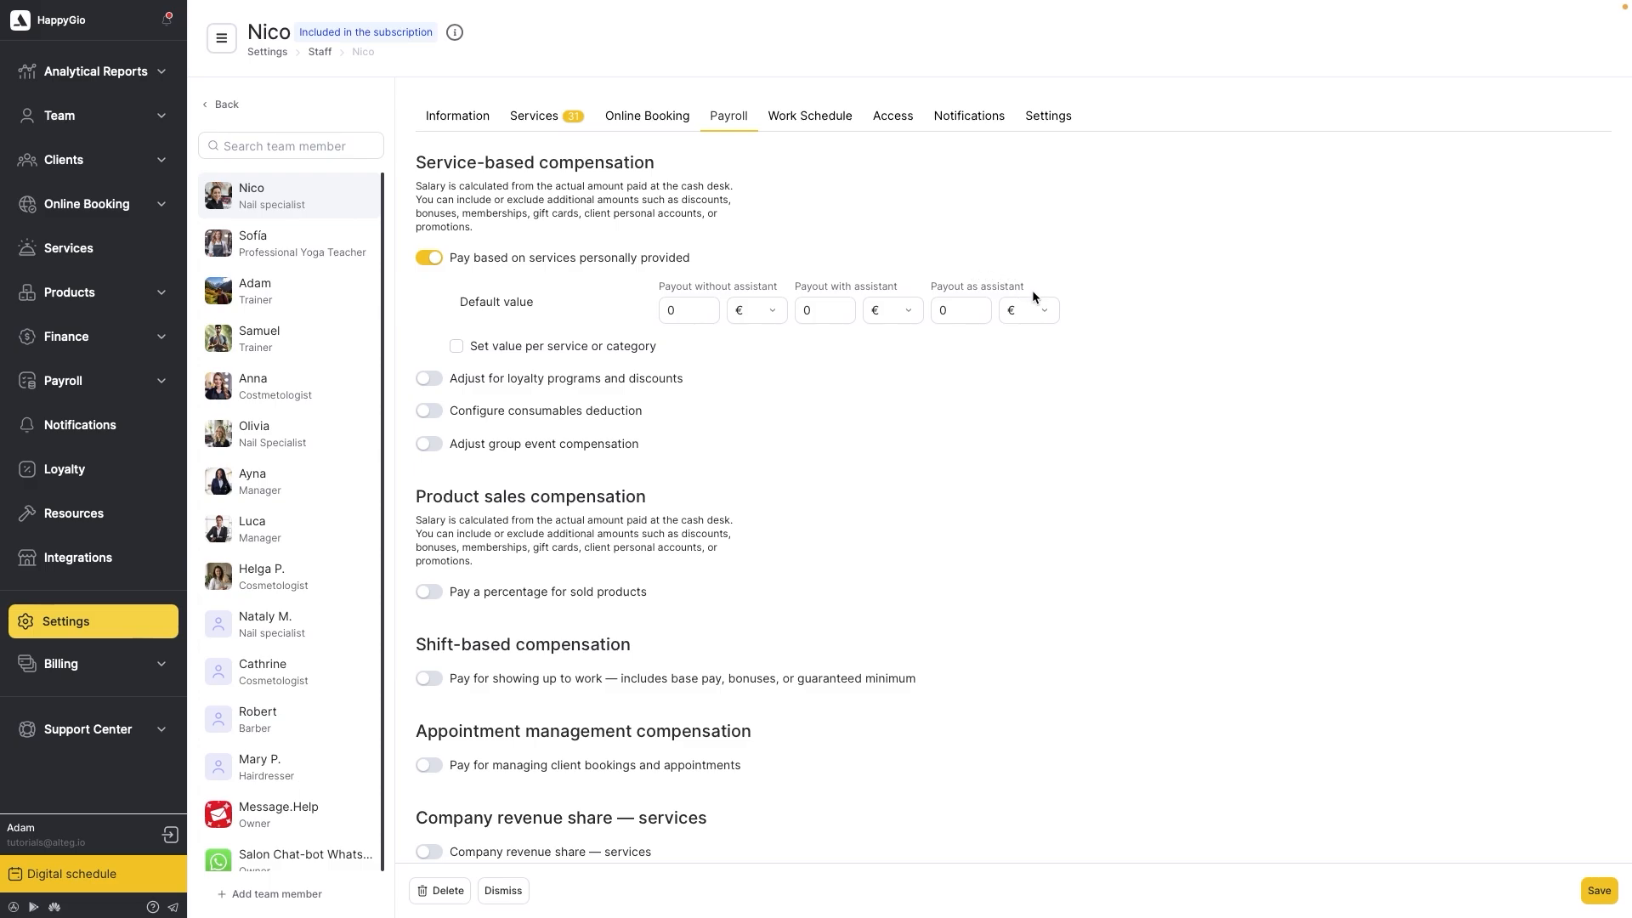
left_click(1044, 308)
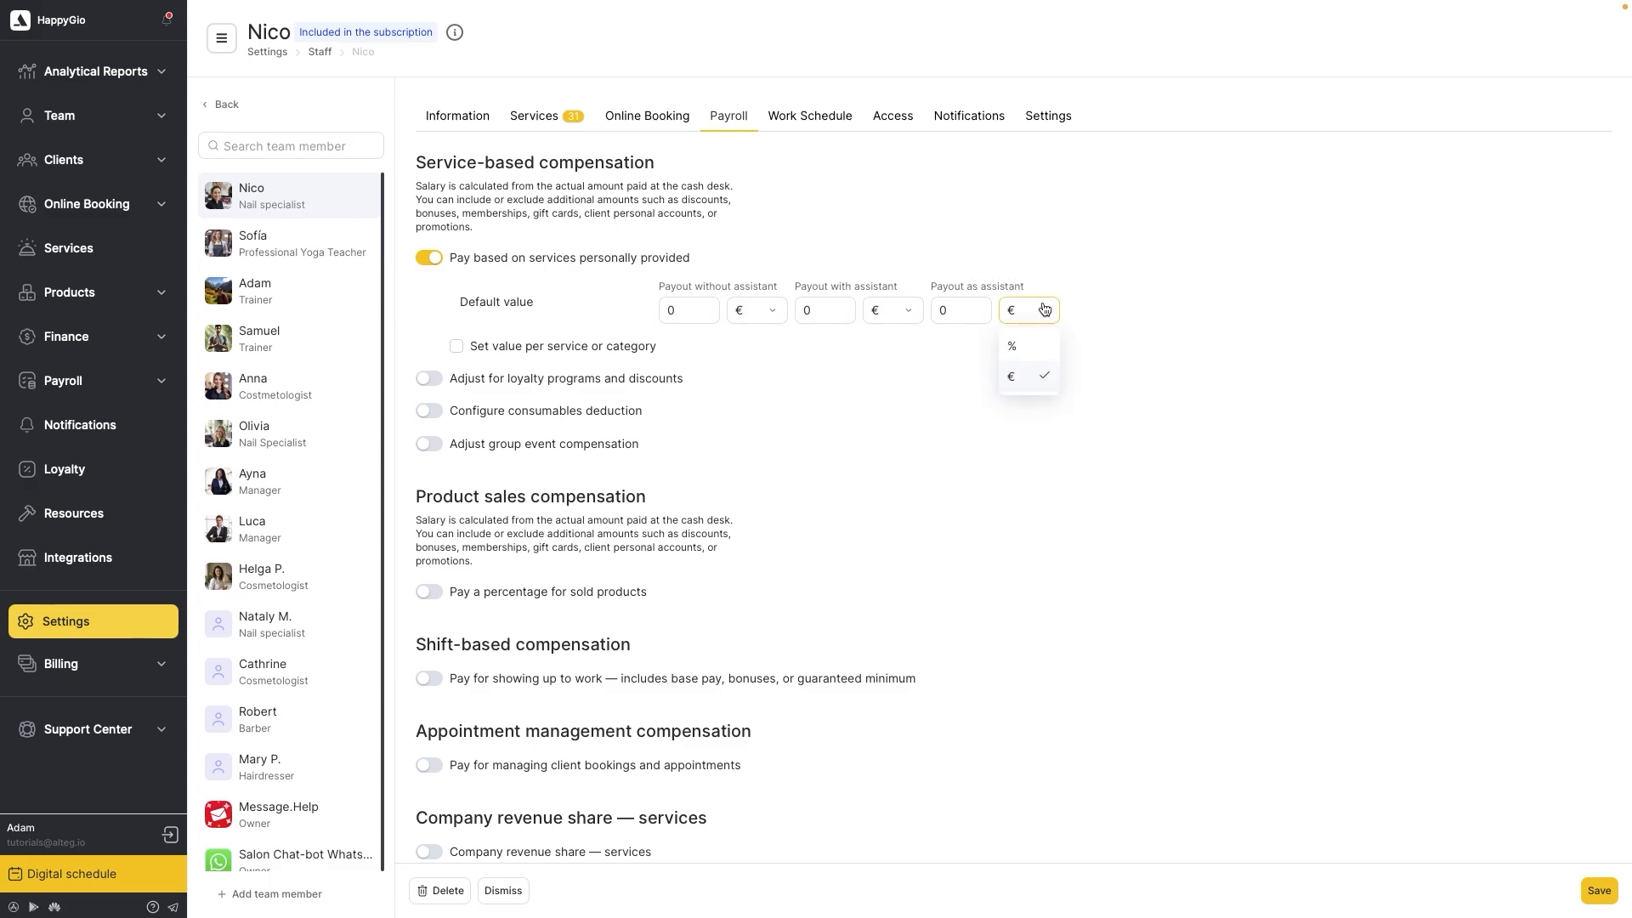
left_click(1044, 307)
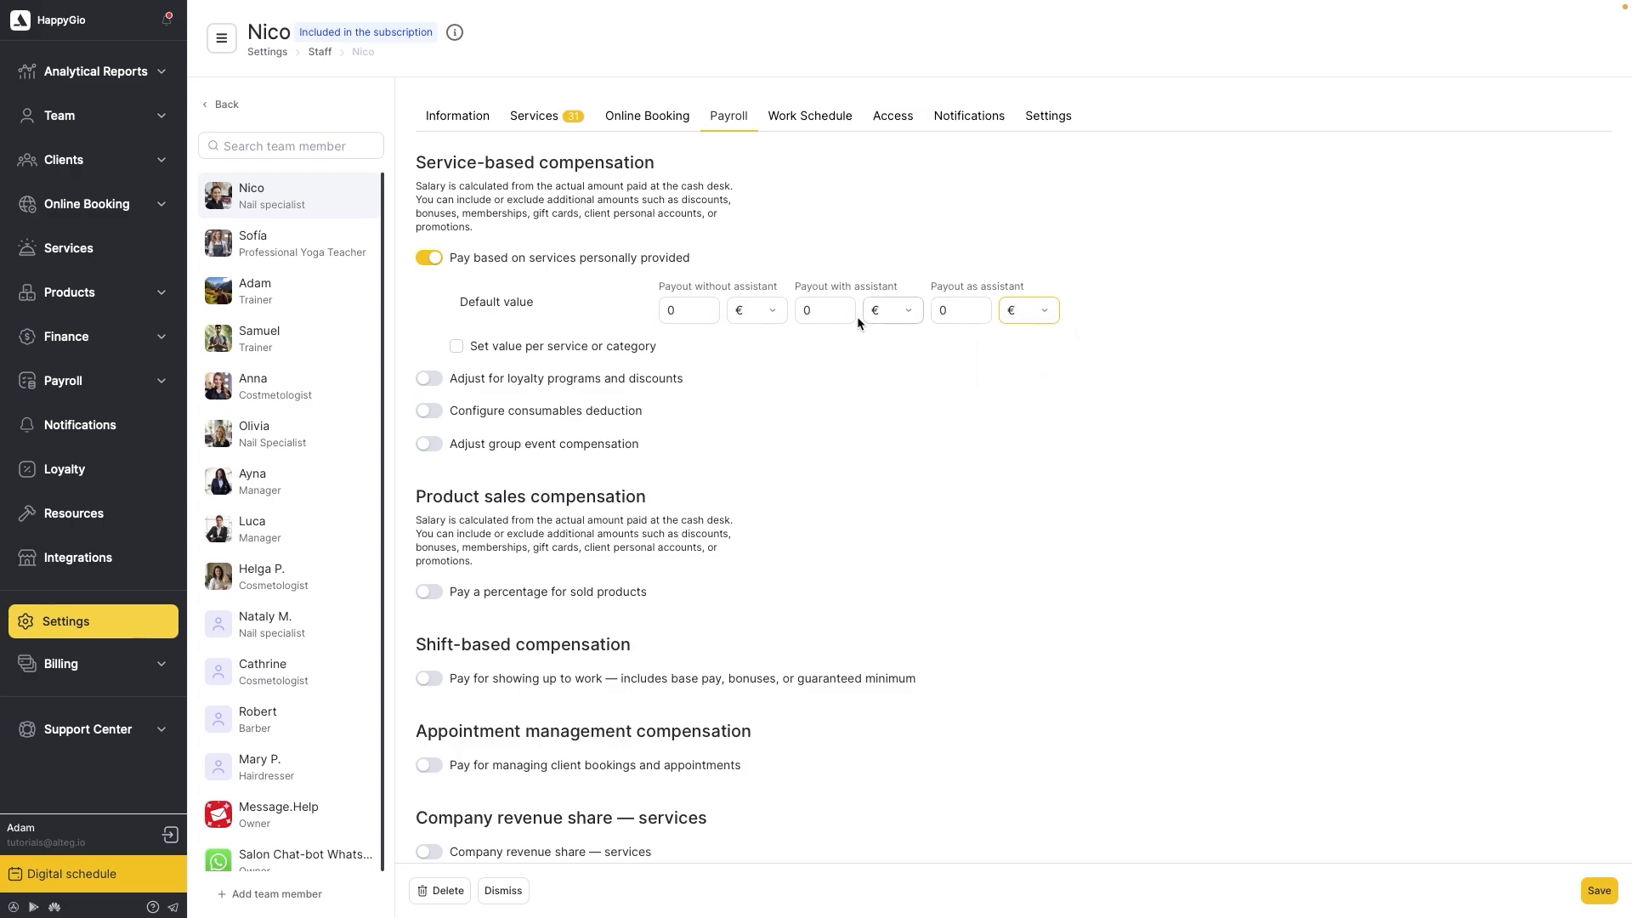
left_click(456, 346)
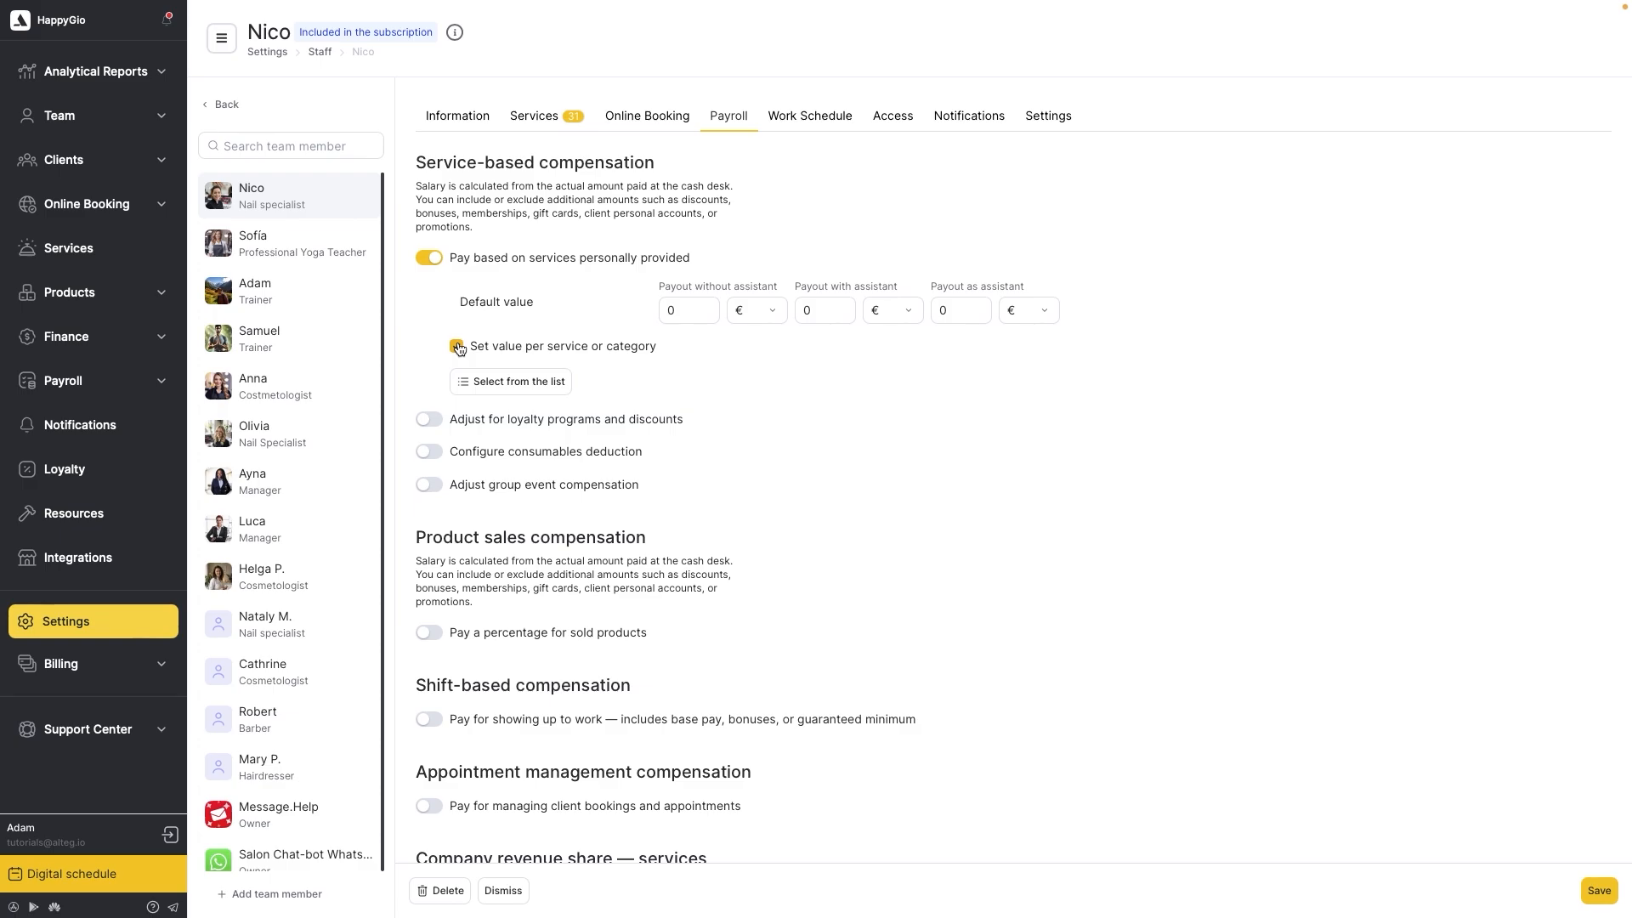
left_click(429, 420)
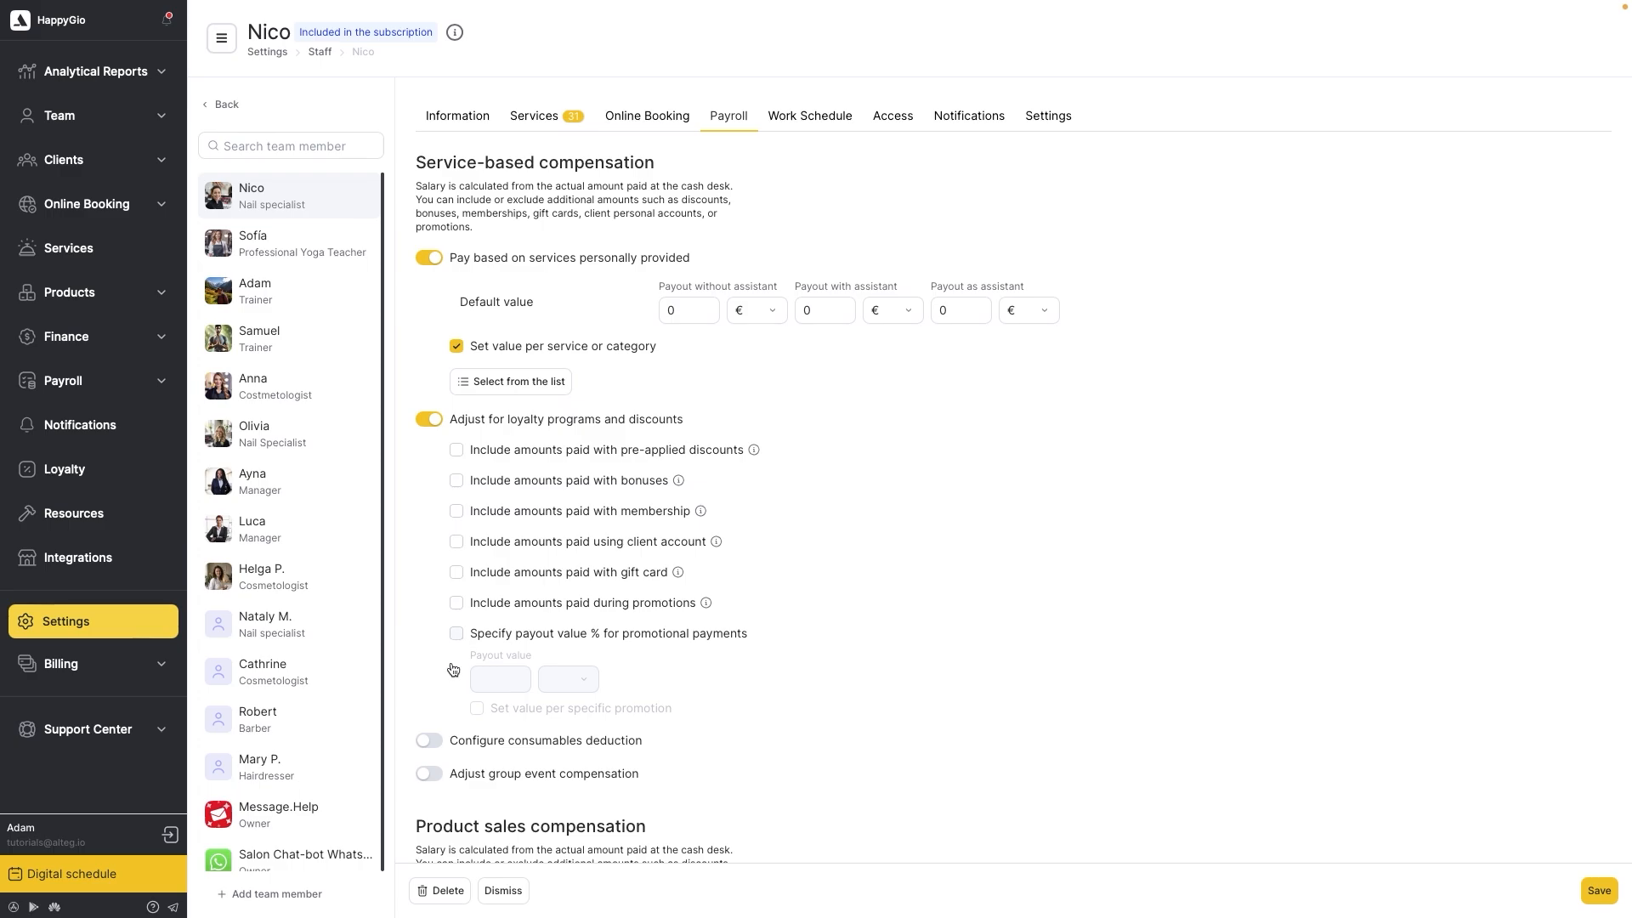
- Enable consumables deduction and choose to deduct 100% of consumable costs from the team member's salary
left_click(428, 741)
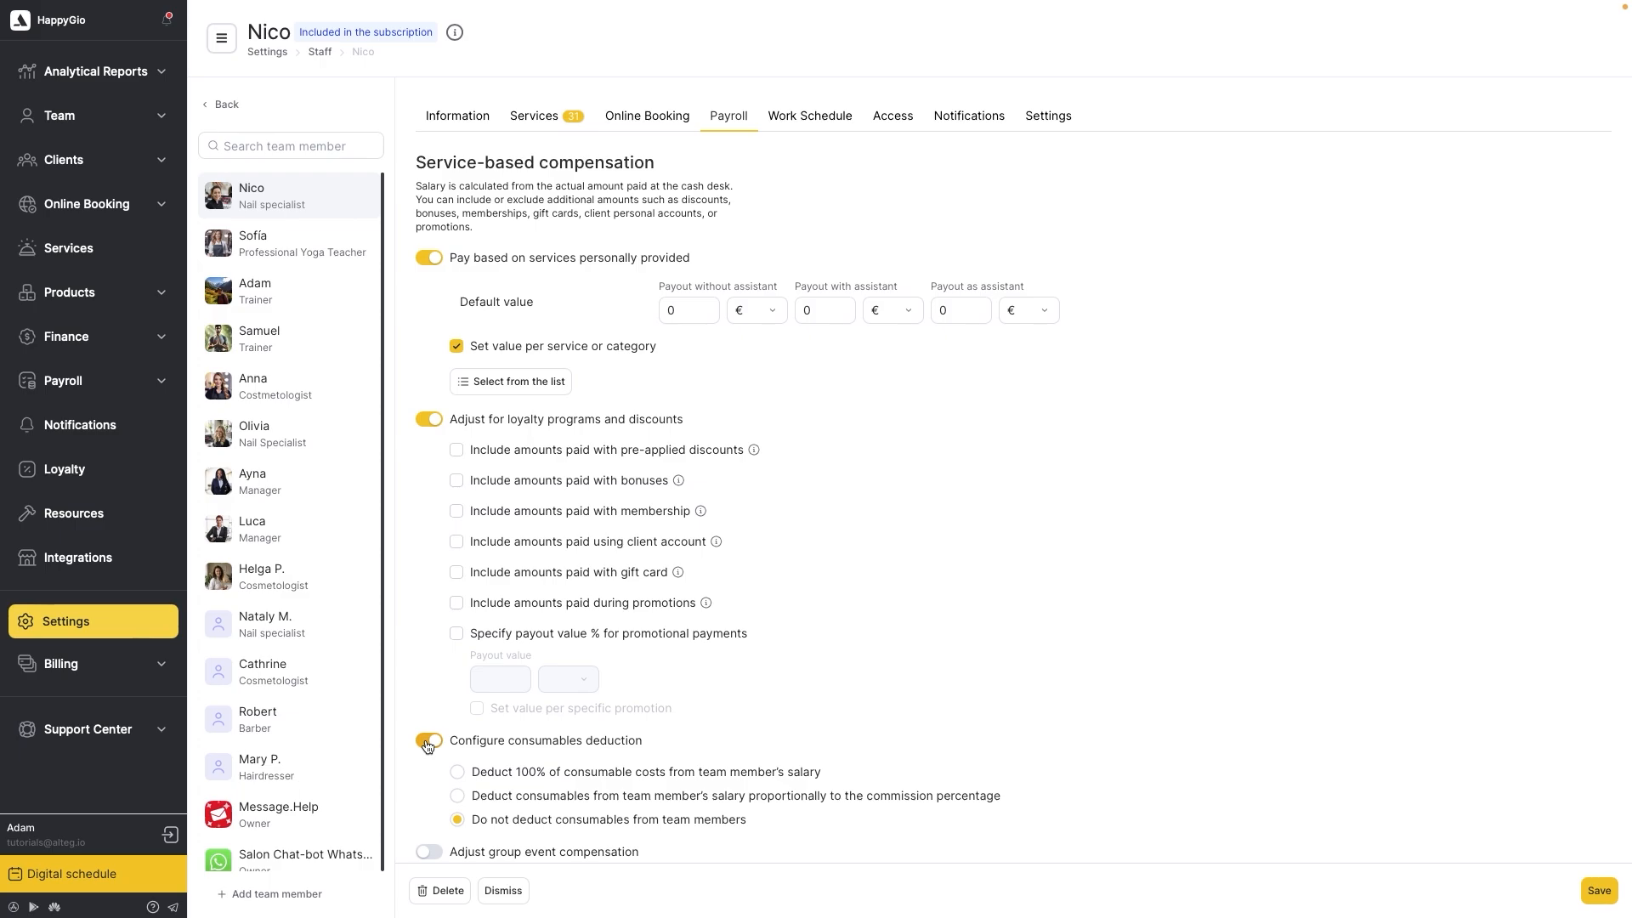
left_click(455, 771)
scroll(459, 748, "down", 3)
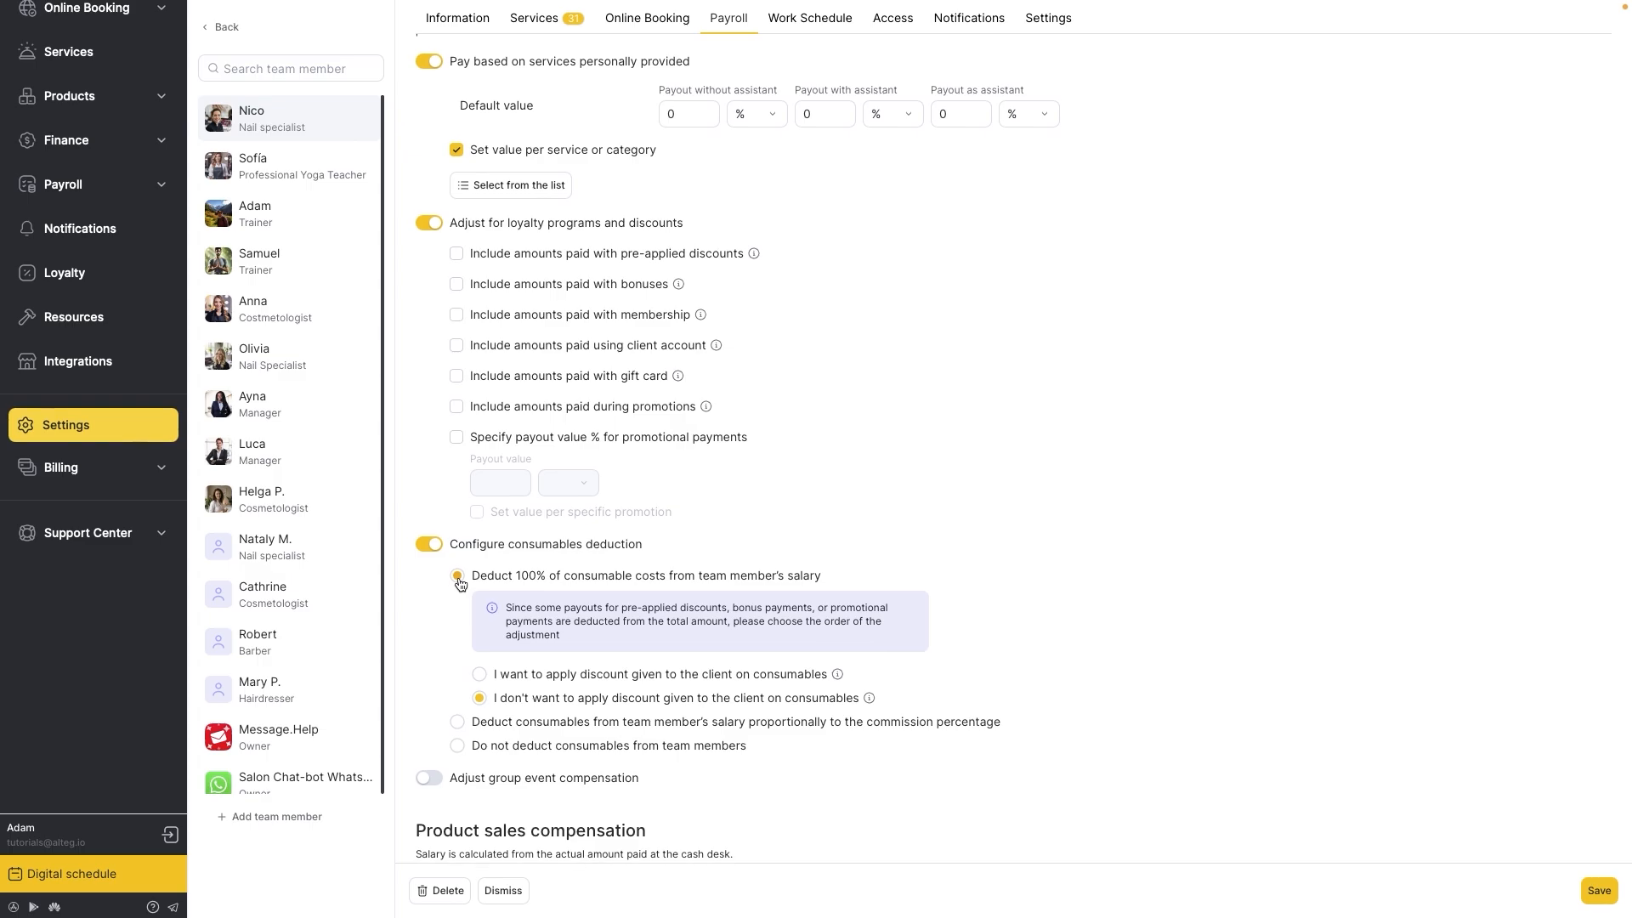
left_click(458, 721)
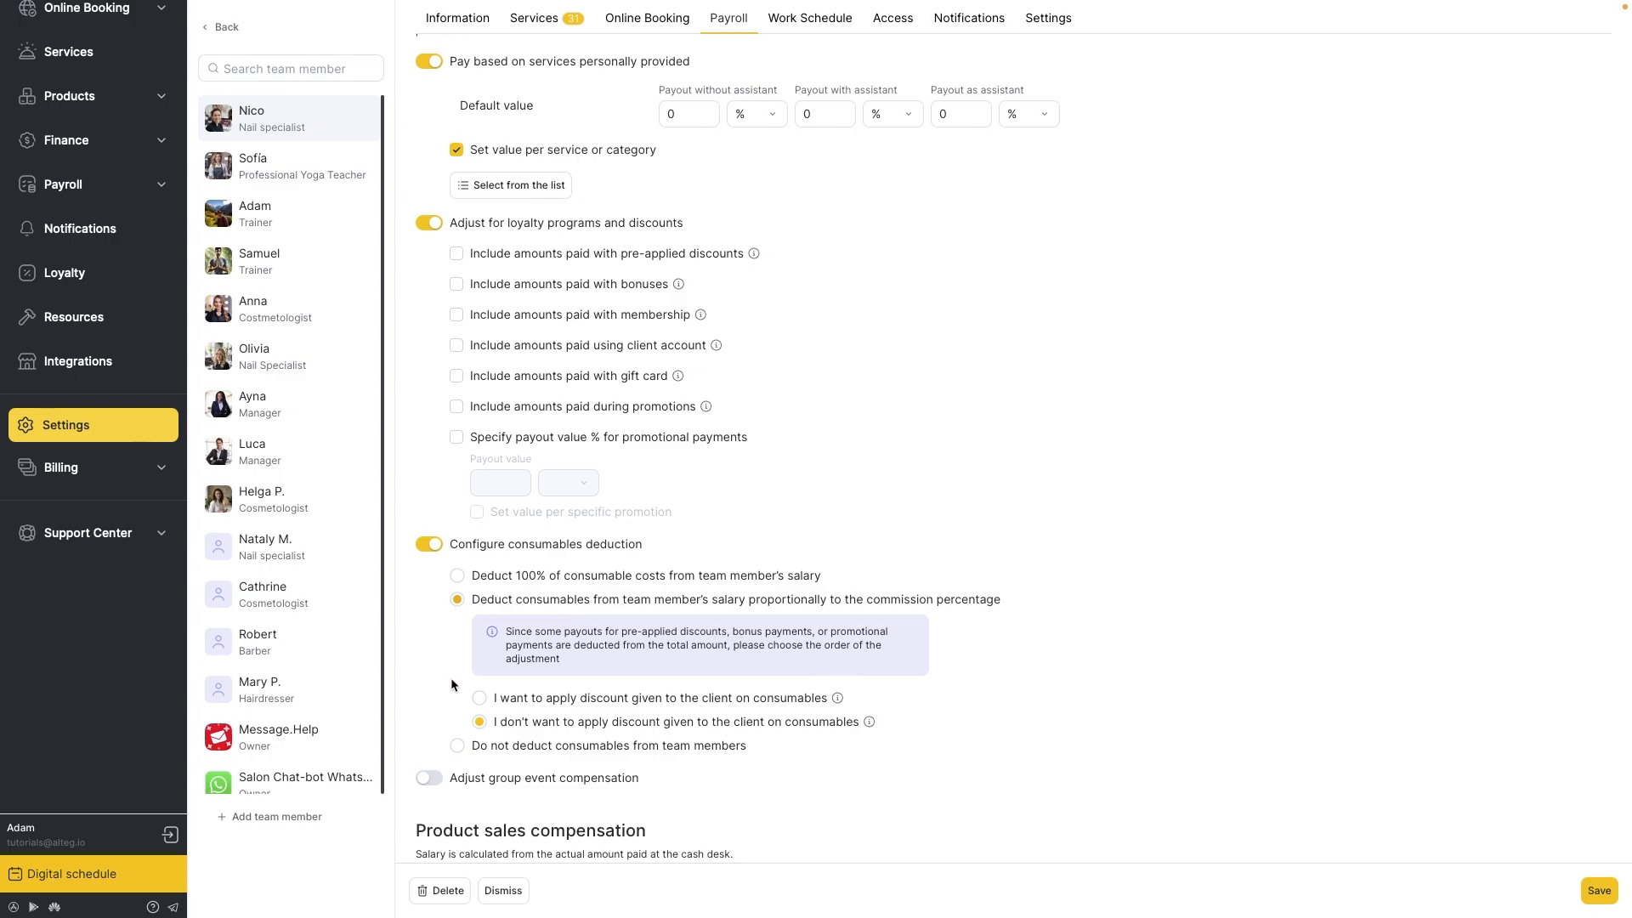
left_click(457, 746)
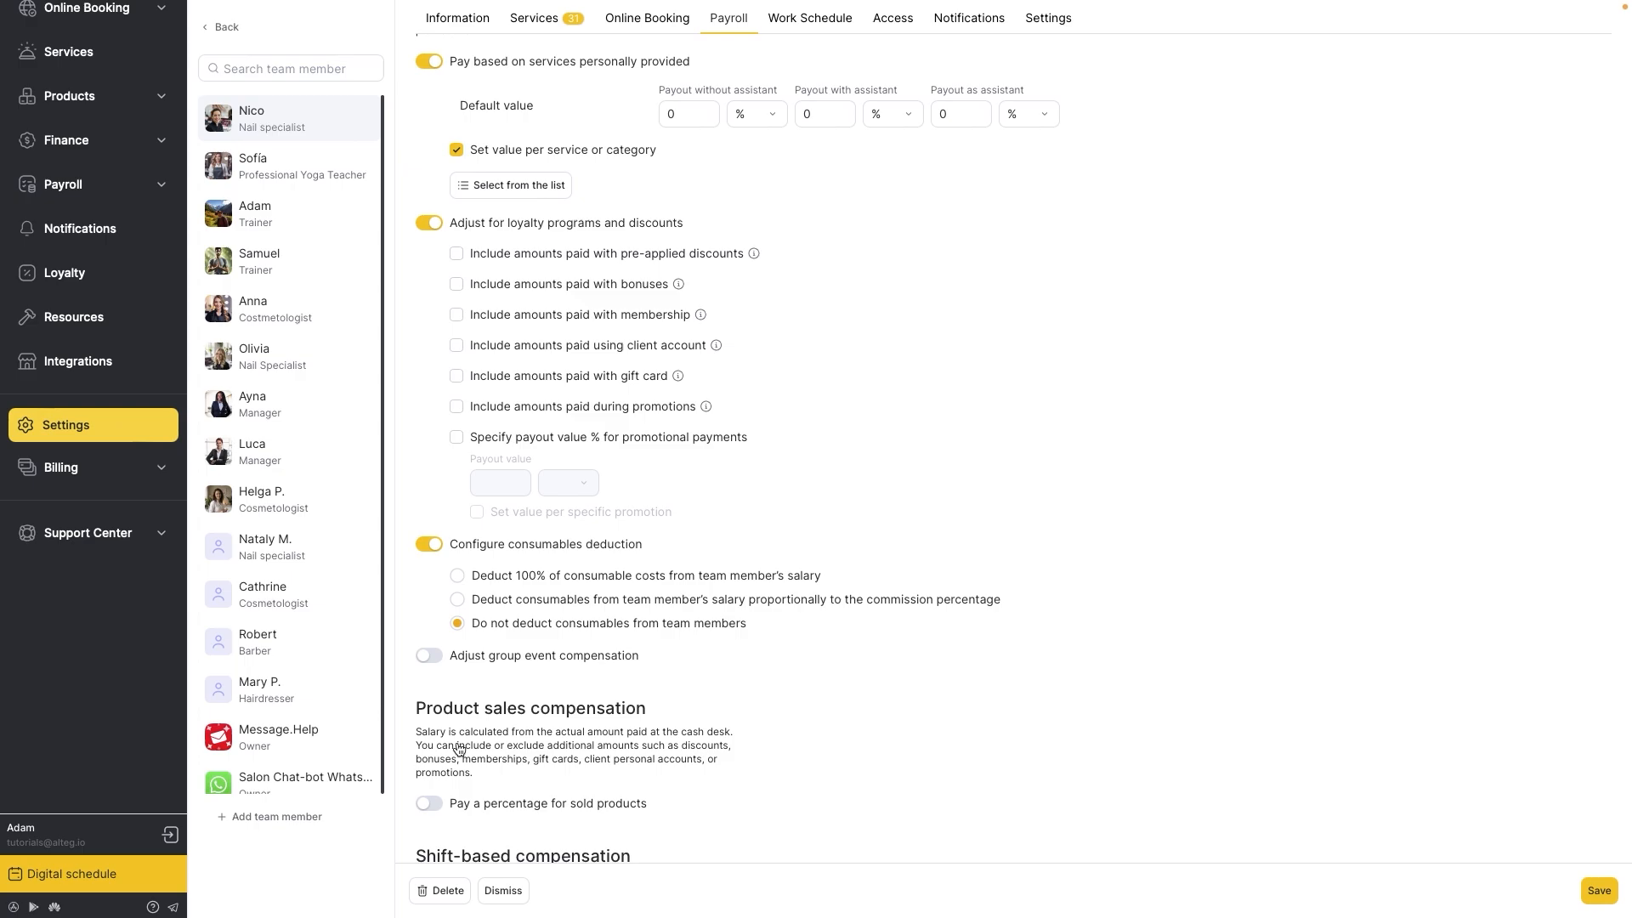
left_click(458, 576)
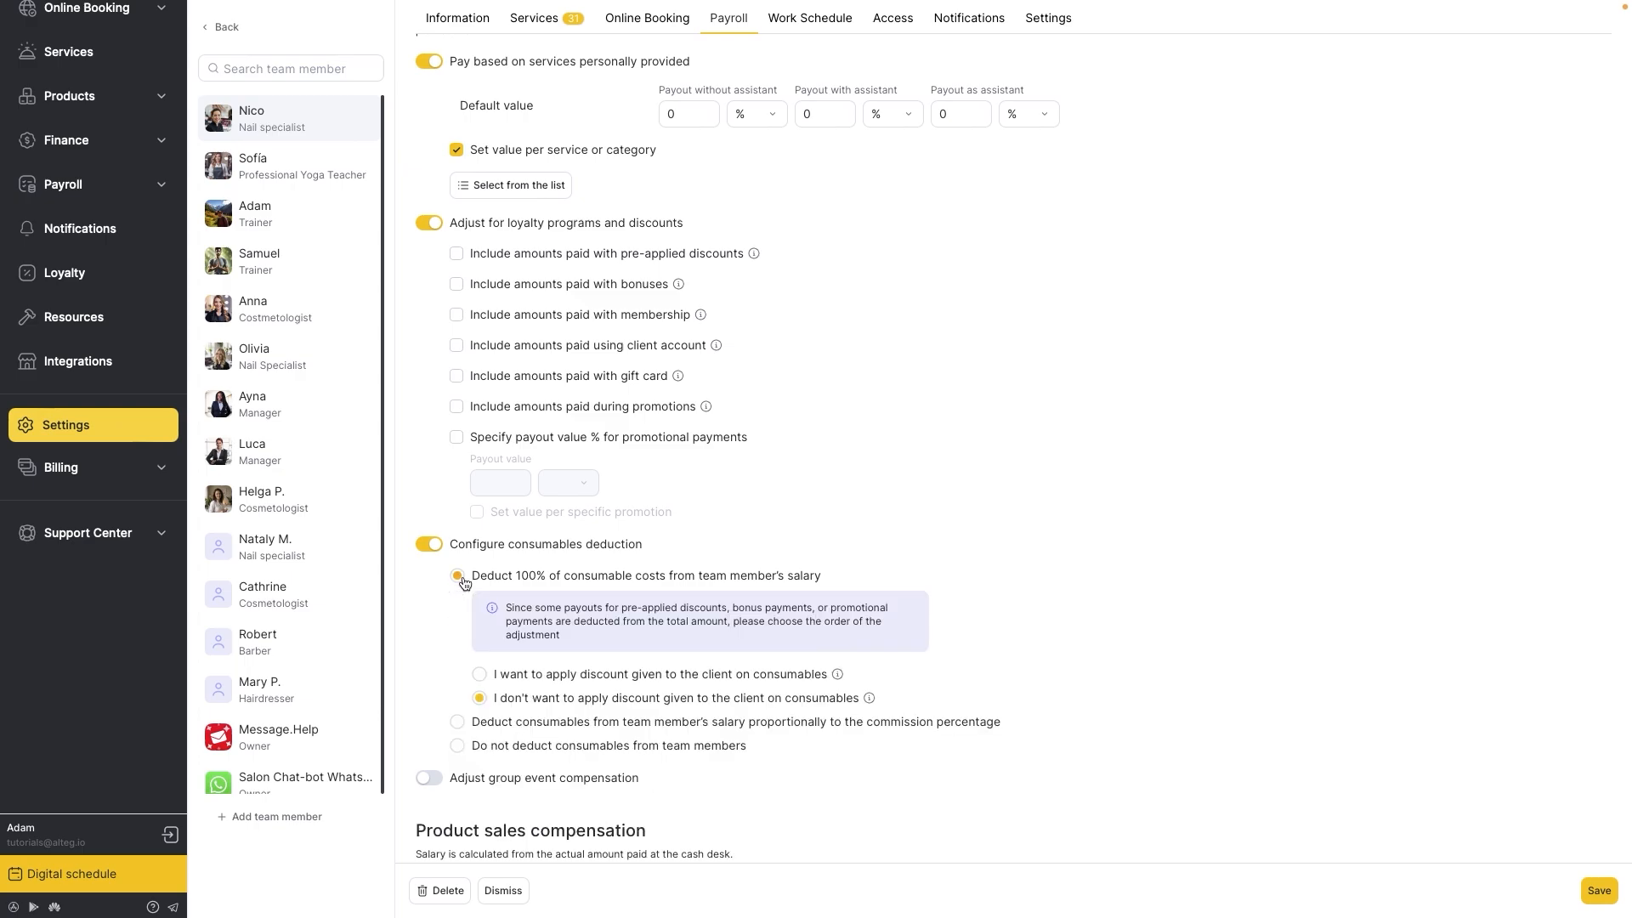
- Enable group event compensation, with pay even if no clients show up and pay if at least one client attends
left_click(428, 778)
scroll(426, 781, "down", 2)
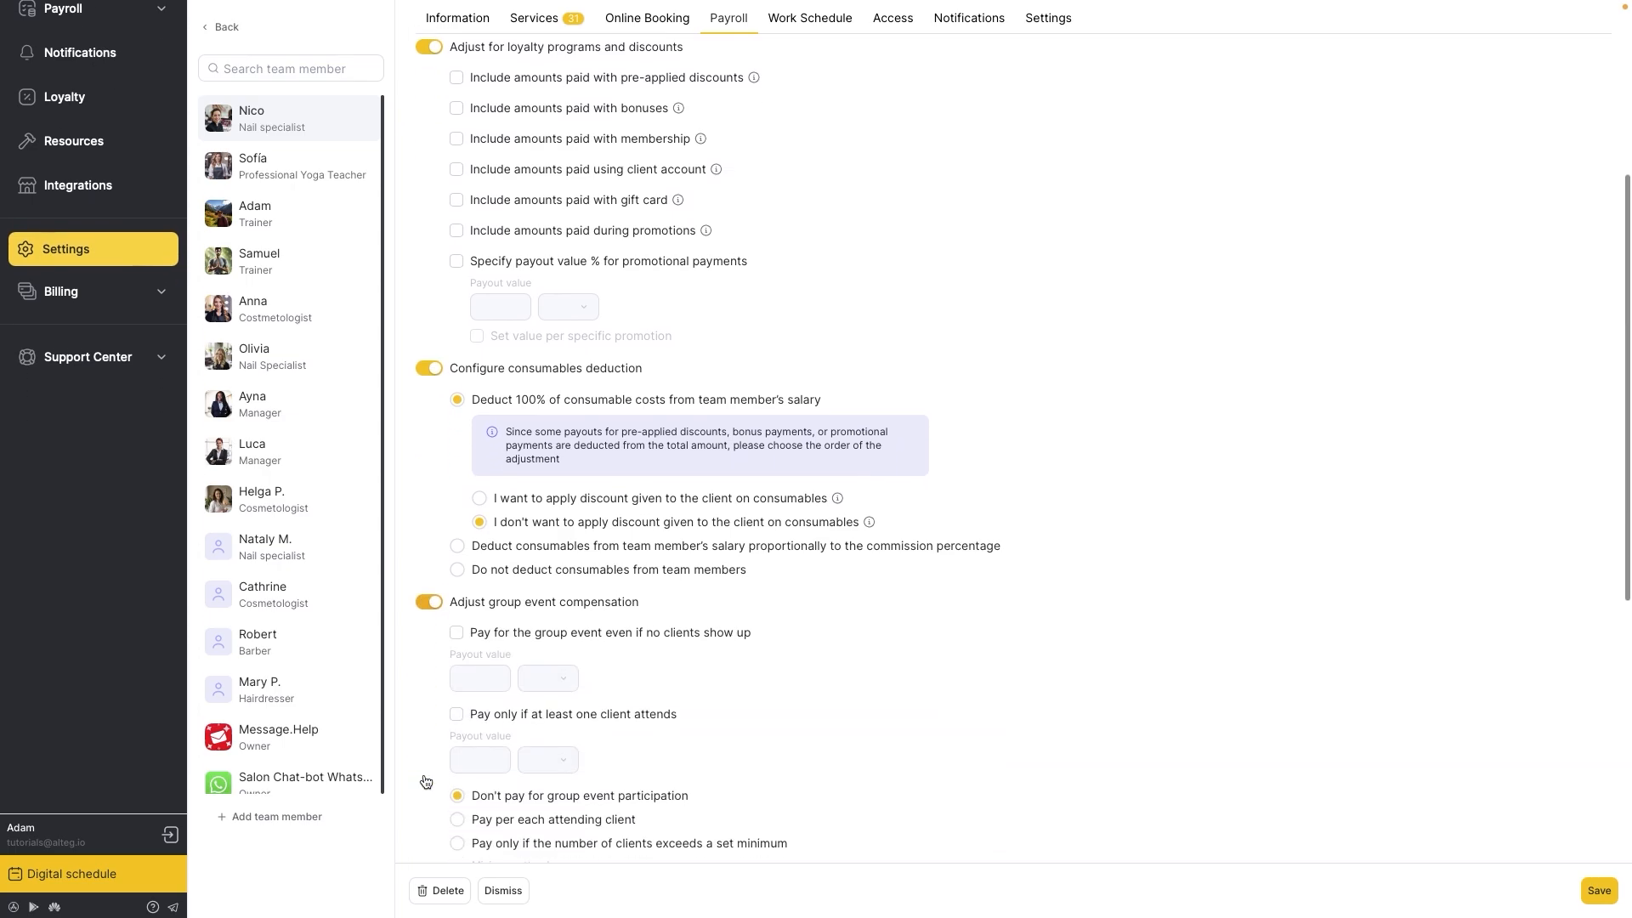
scroll(425, 781, "down", 1)
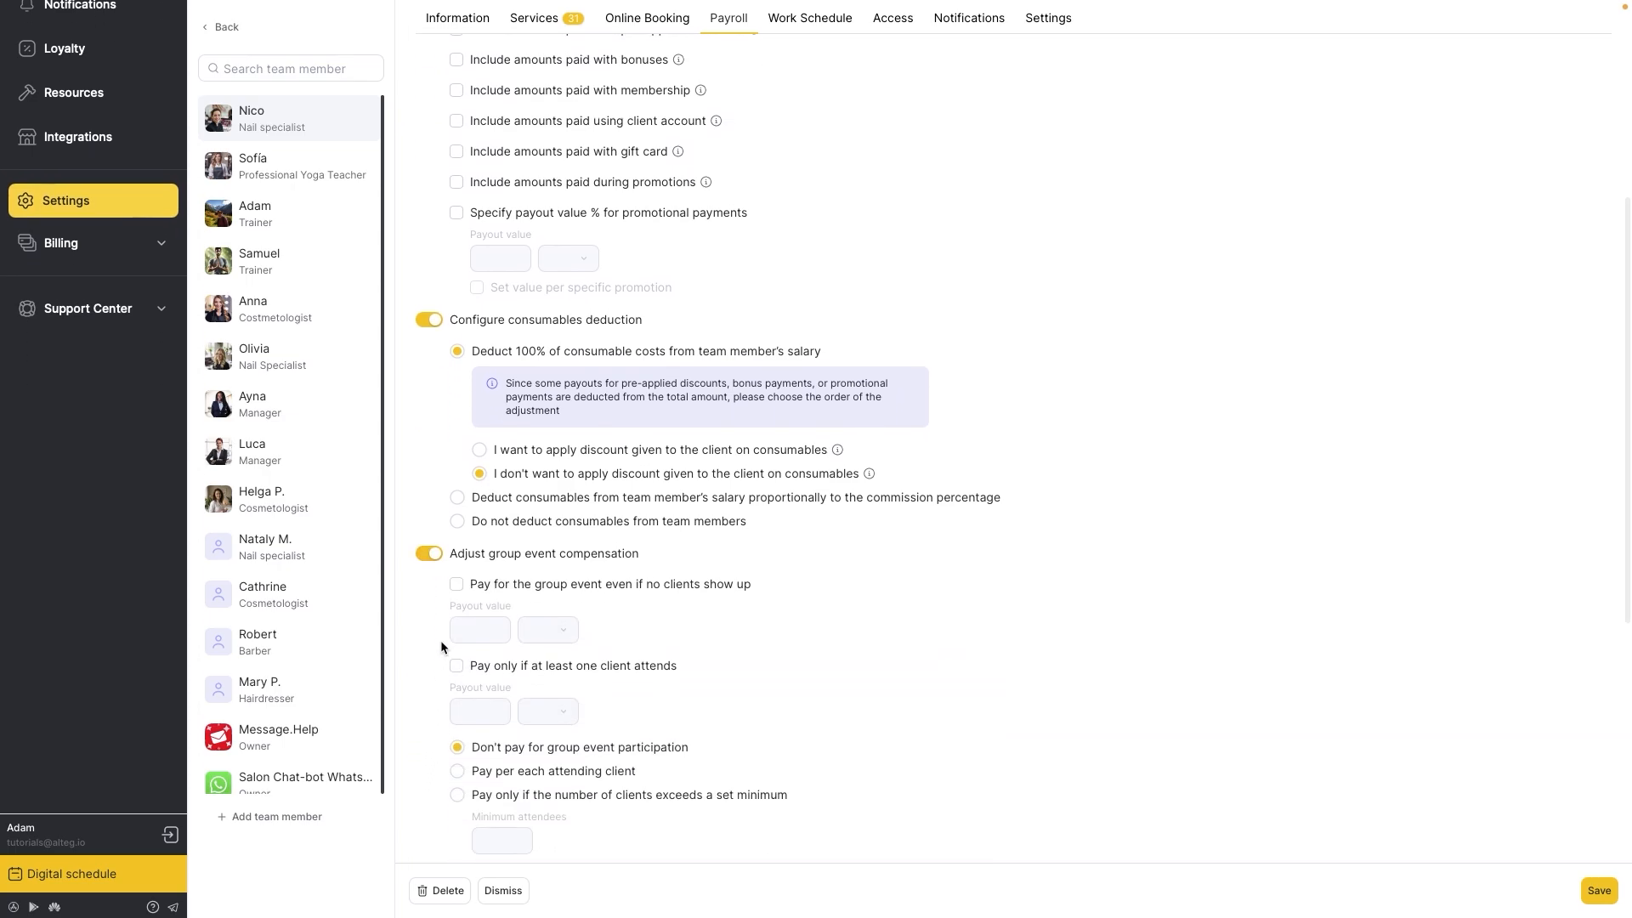
left_click(457, 586)
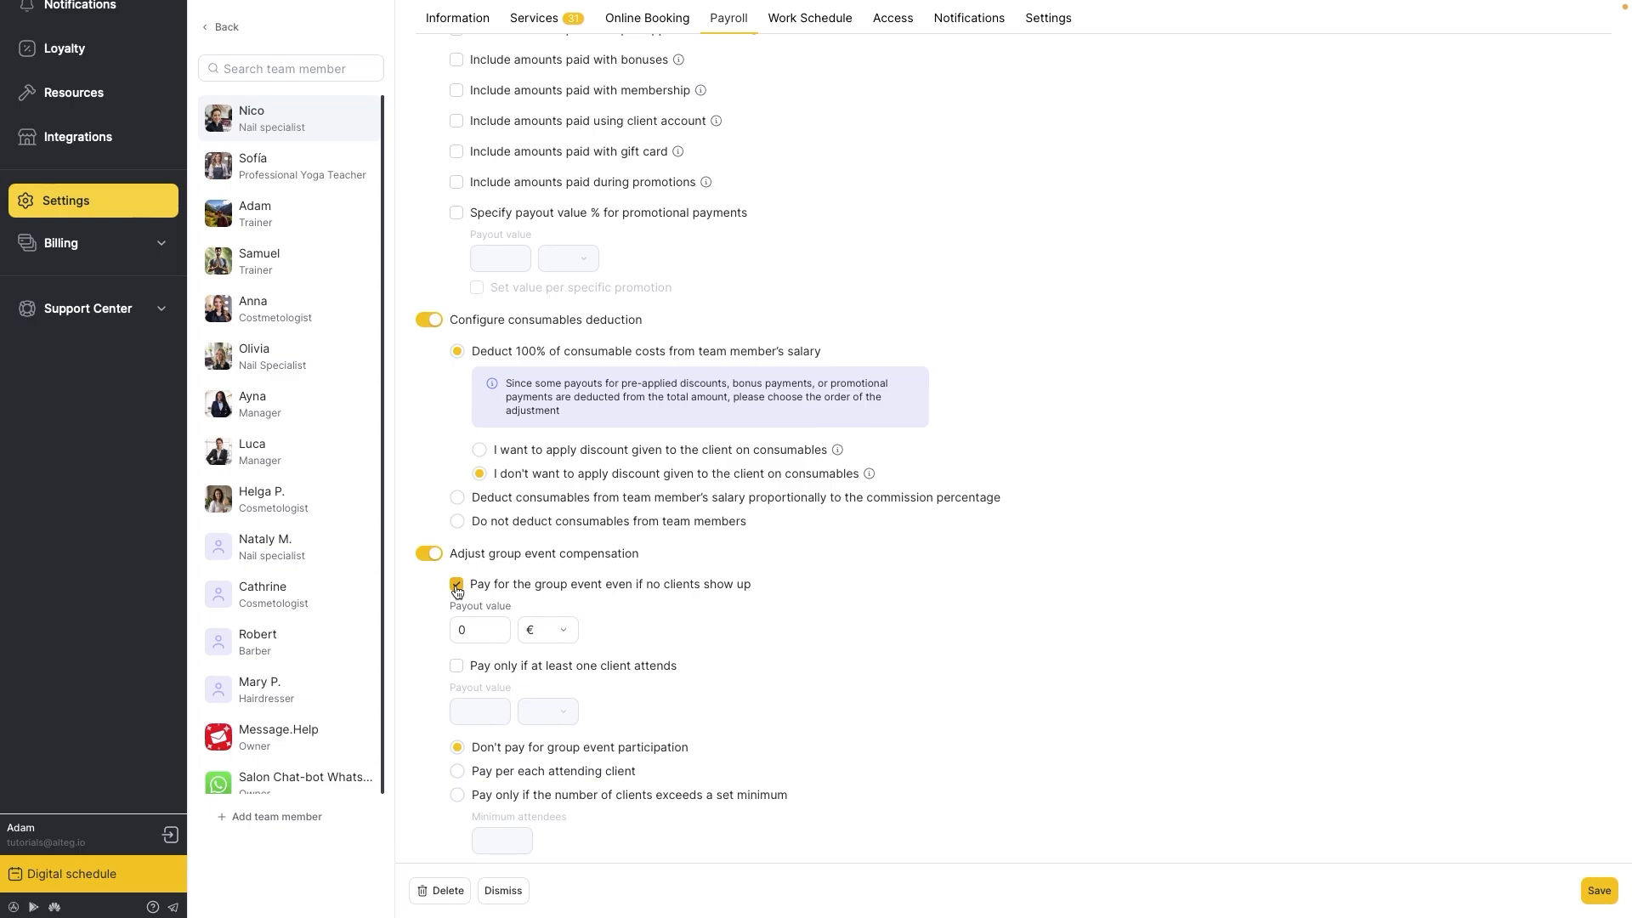
left_click(457, 669)
- Set group event participation pay to apply only if the number of clients exceeds a set minimum
scroll(458, 674, "down", 2)
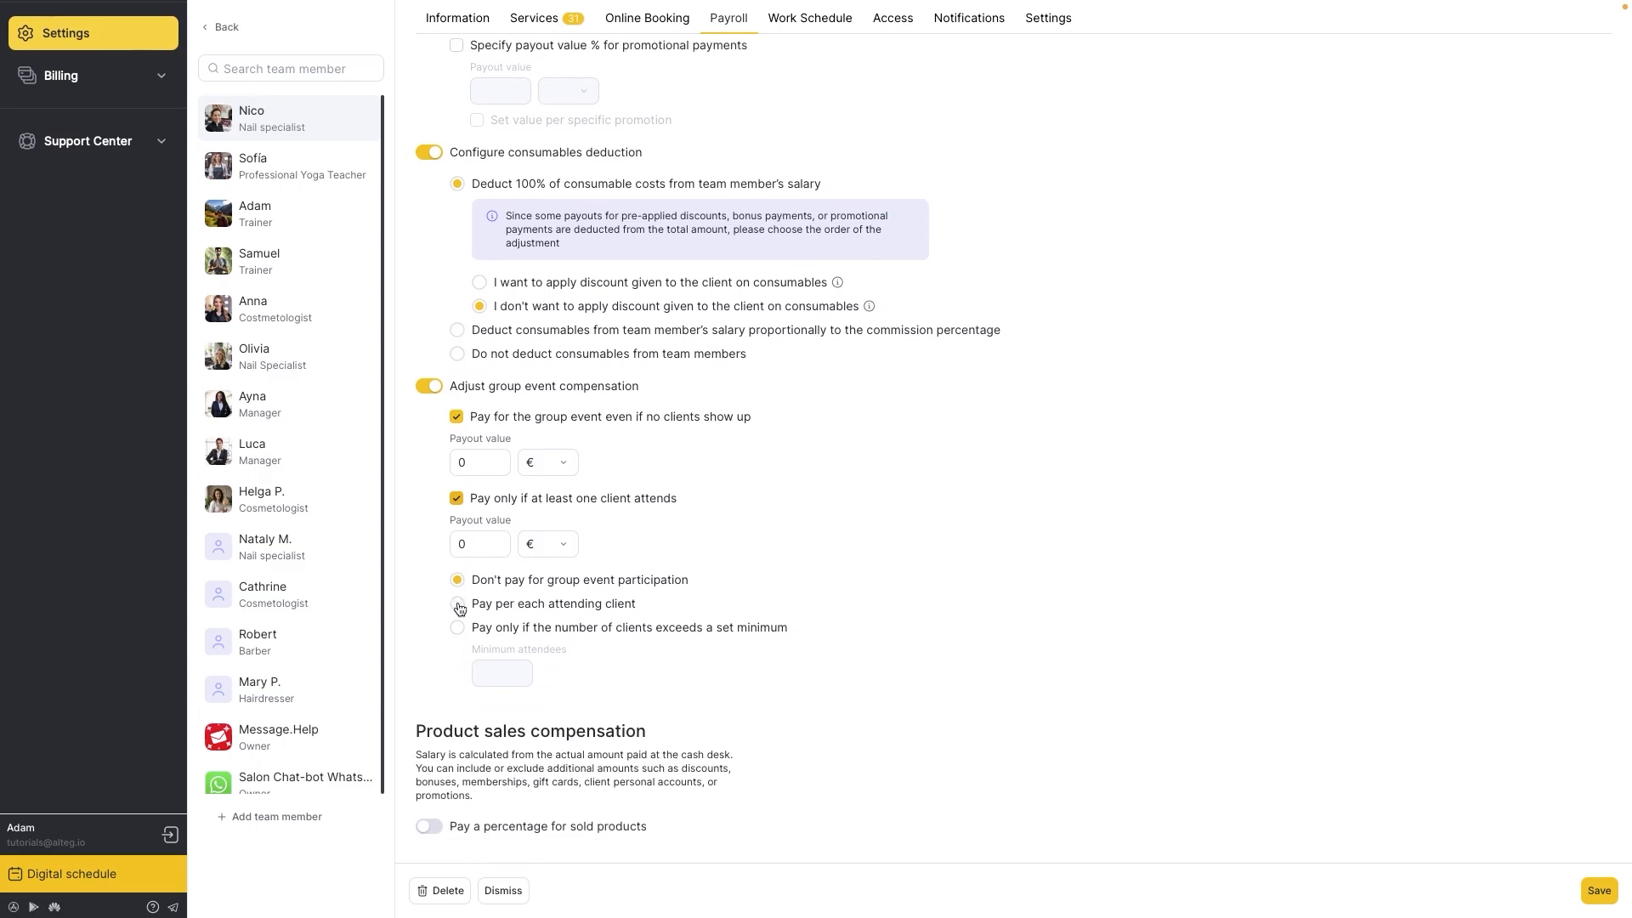
left_click(459, 606)
left_click(458, 629)
- Enable percentage pay for sold products, keeping the payout in %, and allow values per product or category
scroll(459, 630, "down", 3)
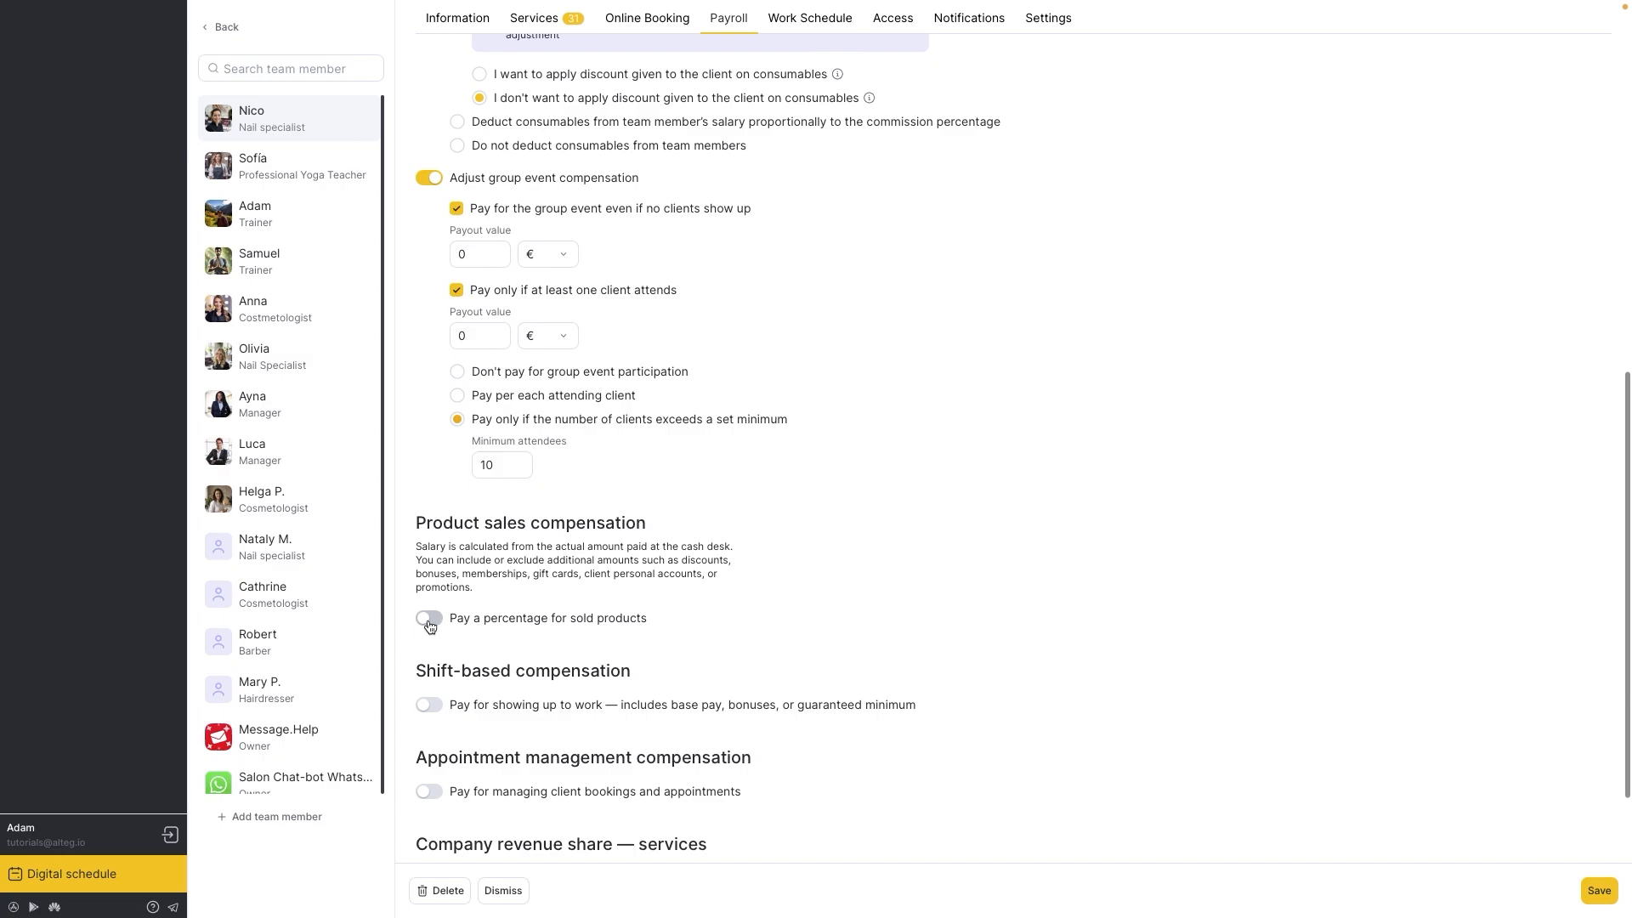
left_click(429, 622)
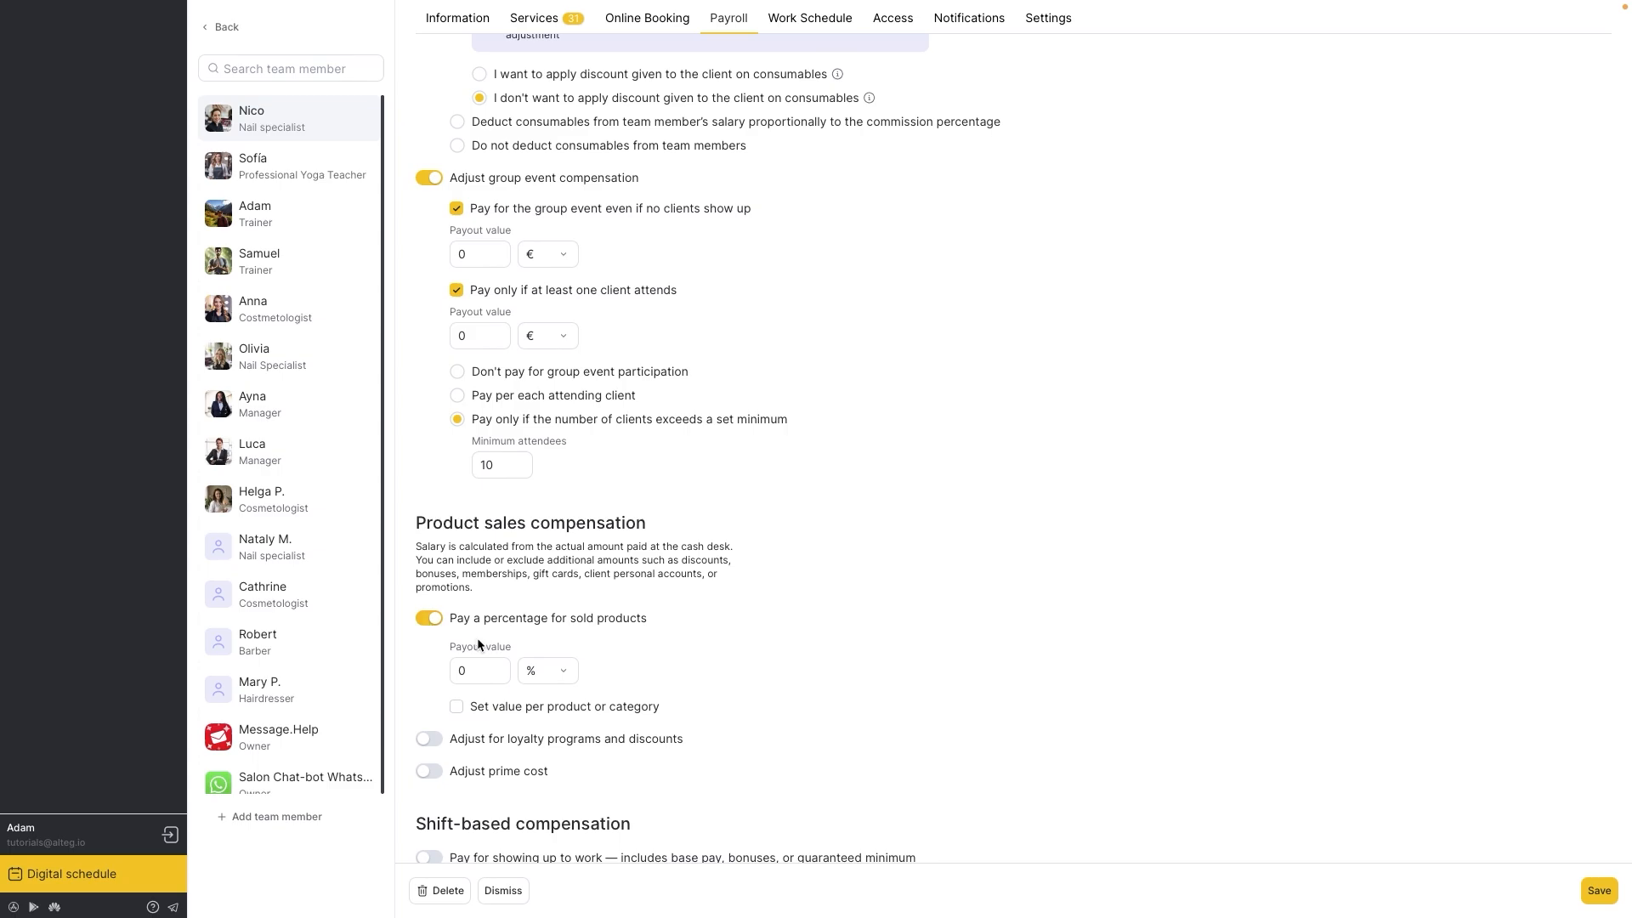
left_click(564, 668)
left_click(569, 669)
left_click(458, 707)
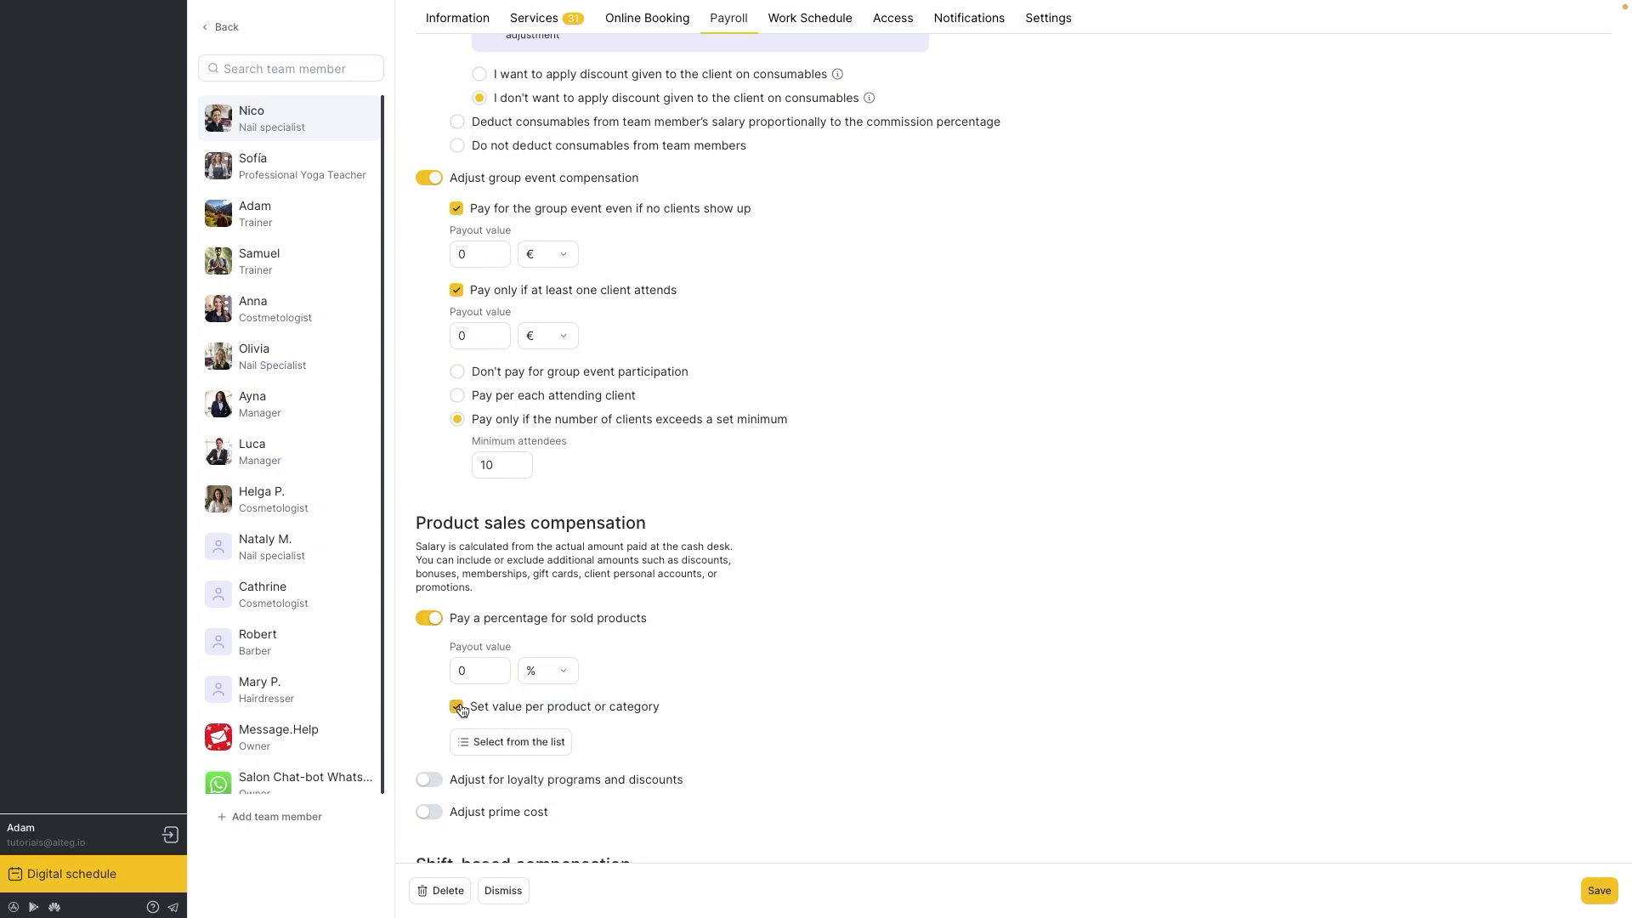
- Enable the product sales adjustments for loyalty programs and for prime cost, excluding the prime cost before applying the client discount
scroll(460, 711, "down", 3)
left_click(429, 607)
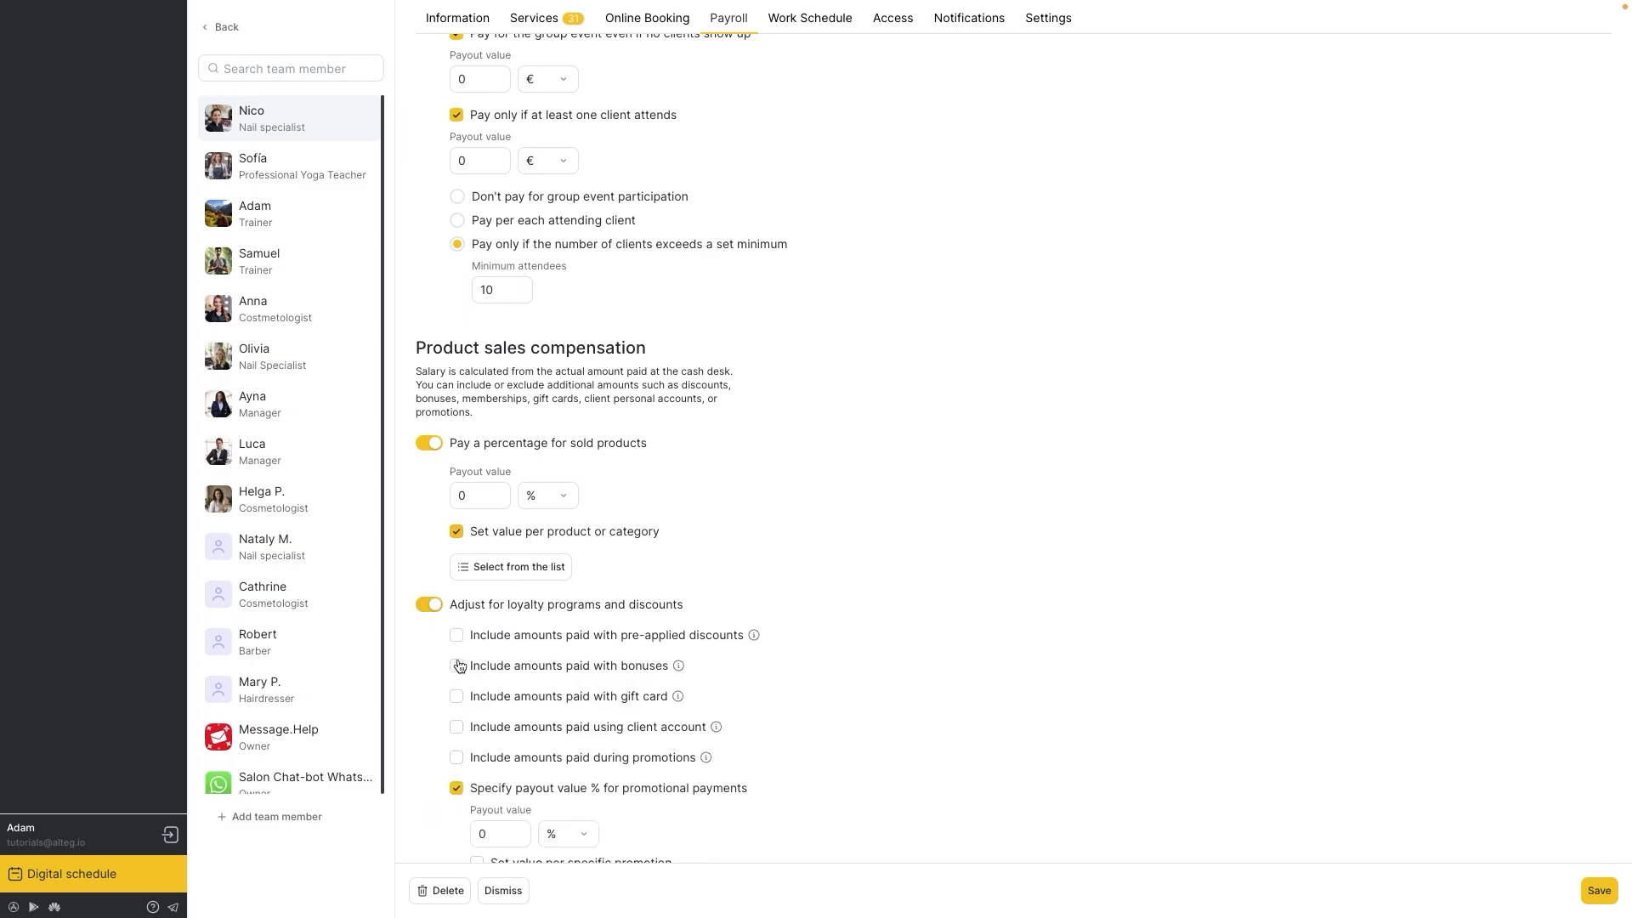
scroll(460, 782, "down", 5)
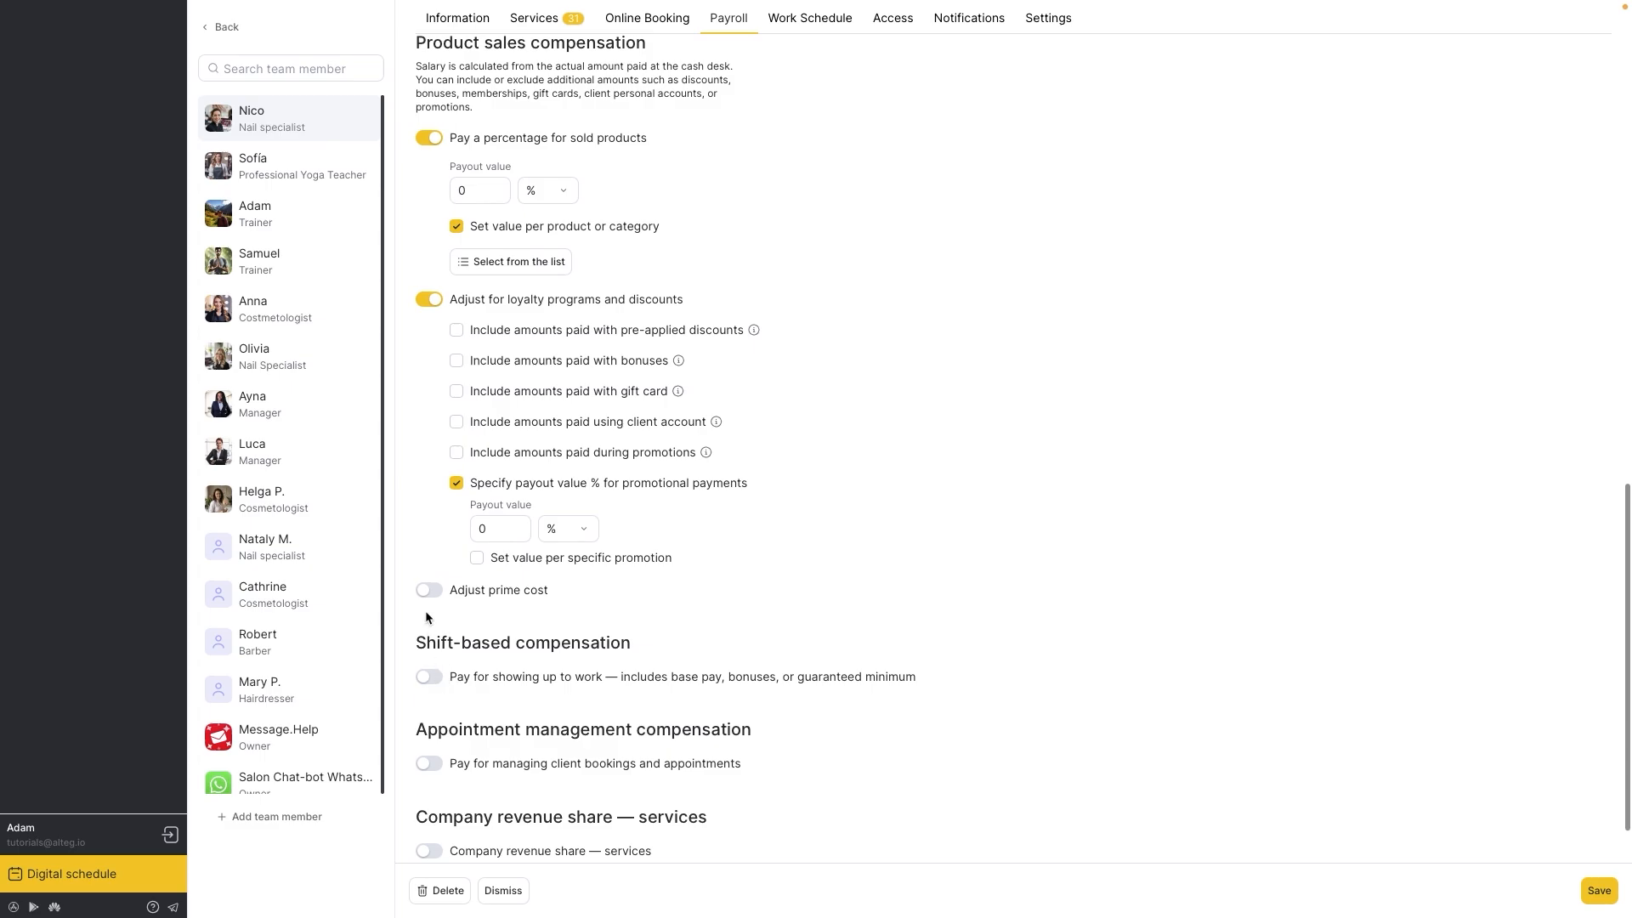
left_click(429, 590)
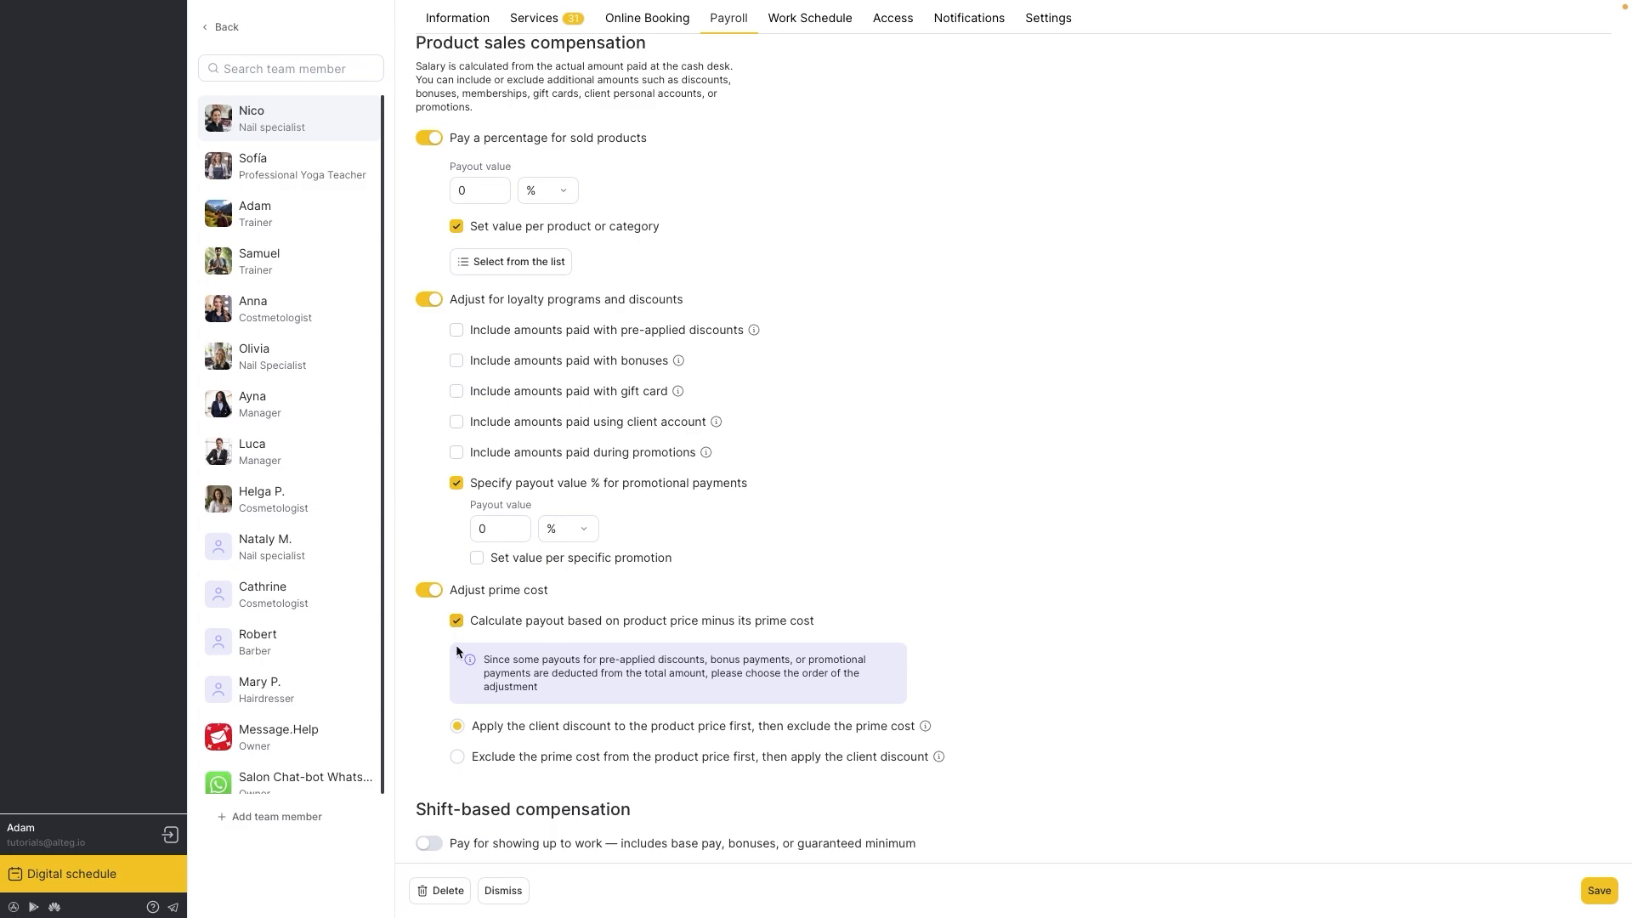
left_click(459, 757)
- Enable shift-based compensation, keeping base pay per day and the guaranteed minimum per month
scroll(460, 762, "down", 2)
left_click(429, 662)
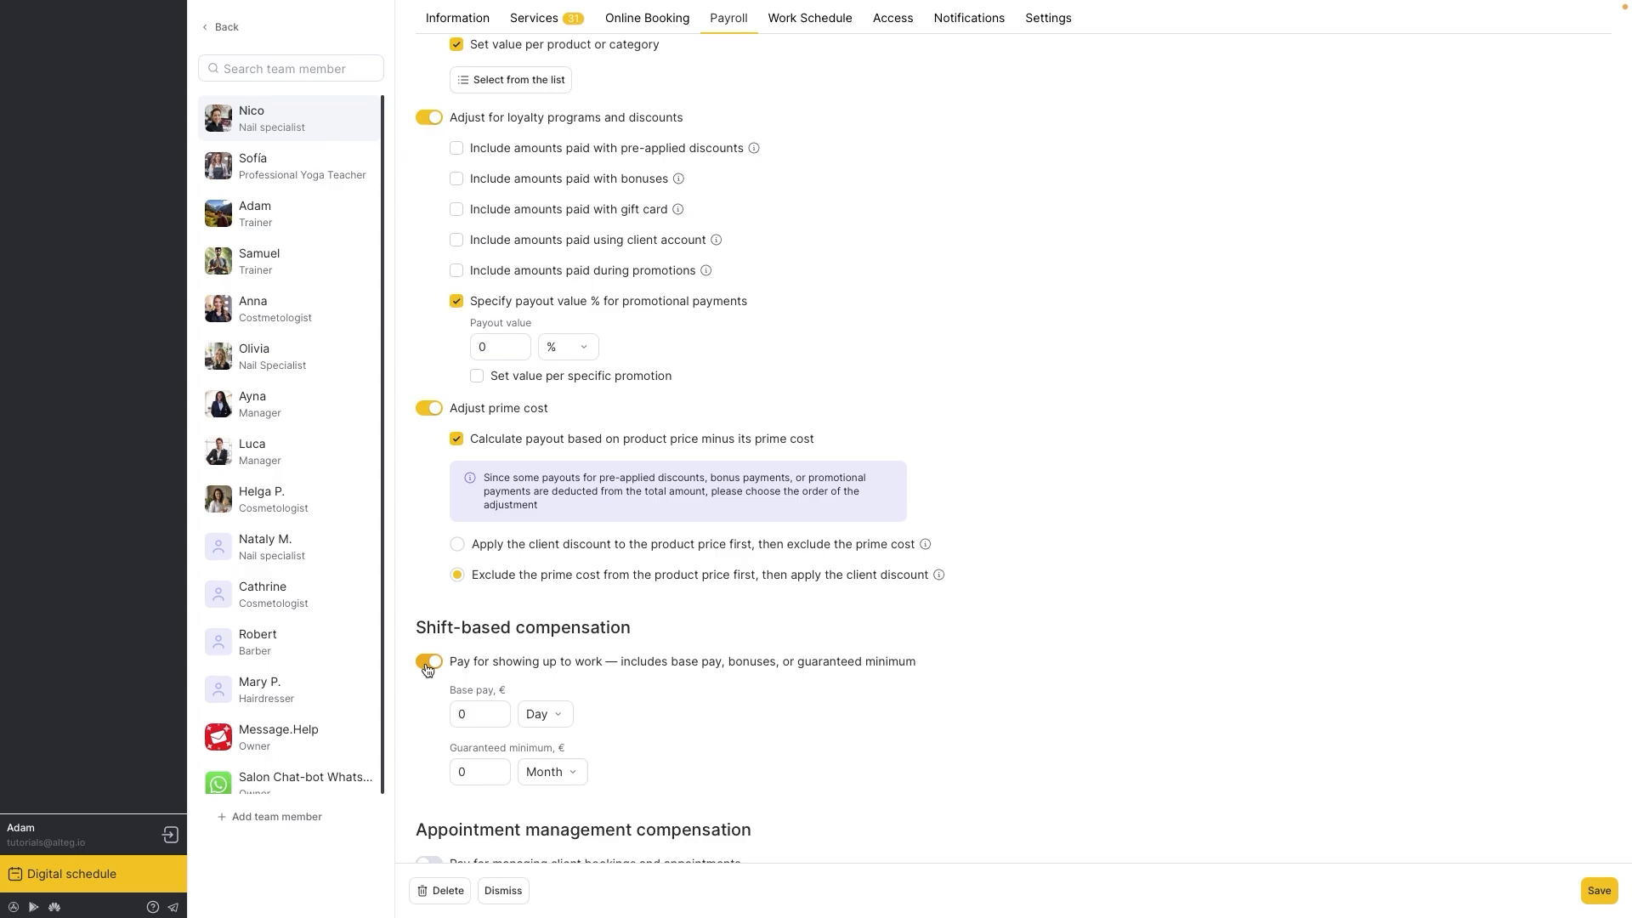
left_click(557, 729)
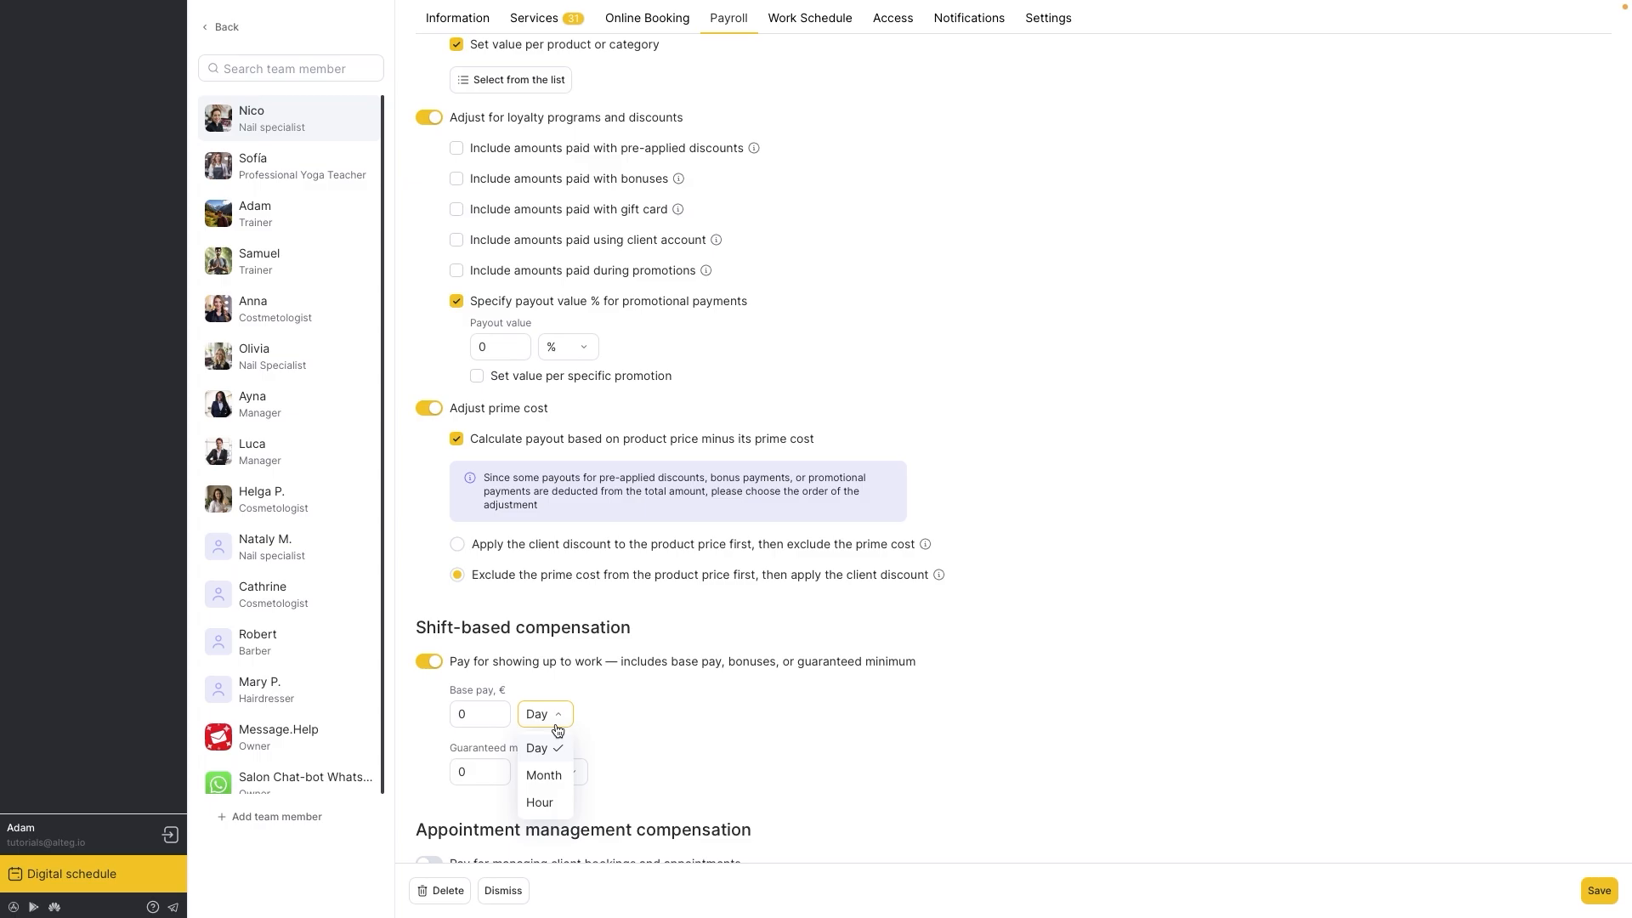
left_click(557, 729)
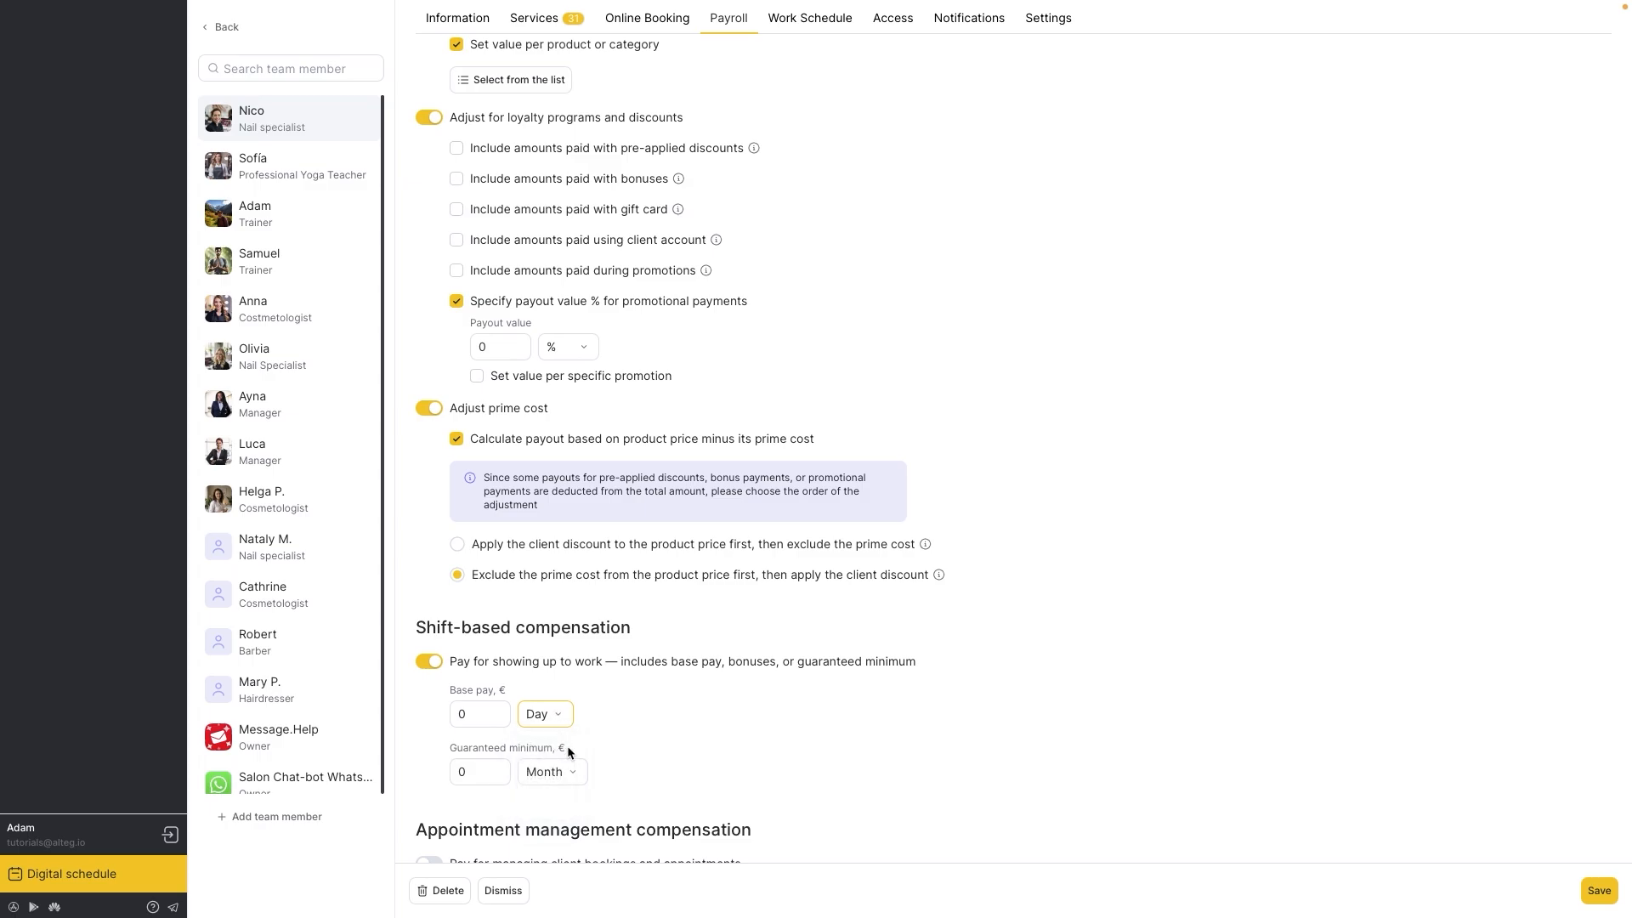
left_click(575, 773)
left_click(574, 773)
- Enable appointment management compensation for handling client bookings and appointments
scroll(574, 773, "down", 3)
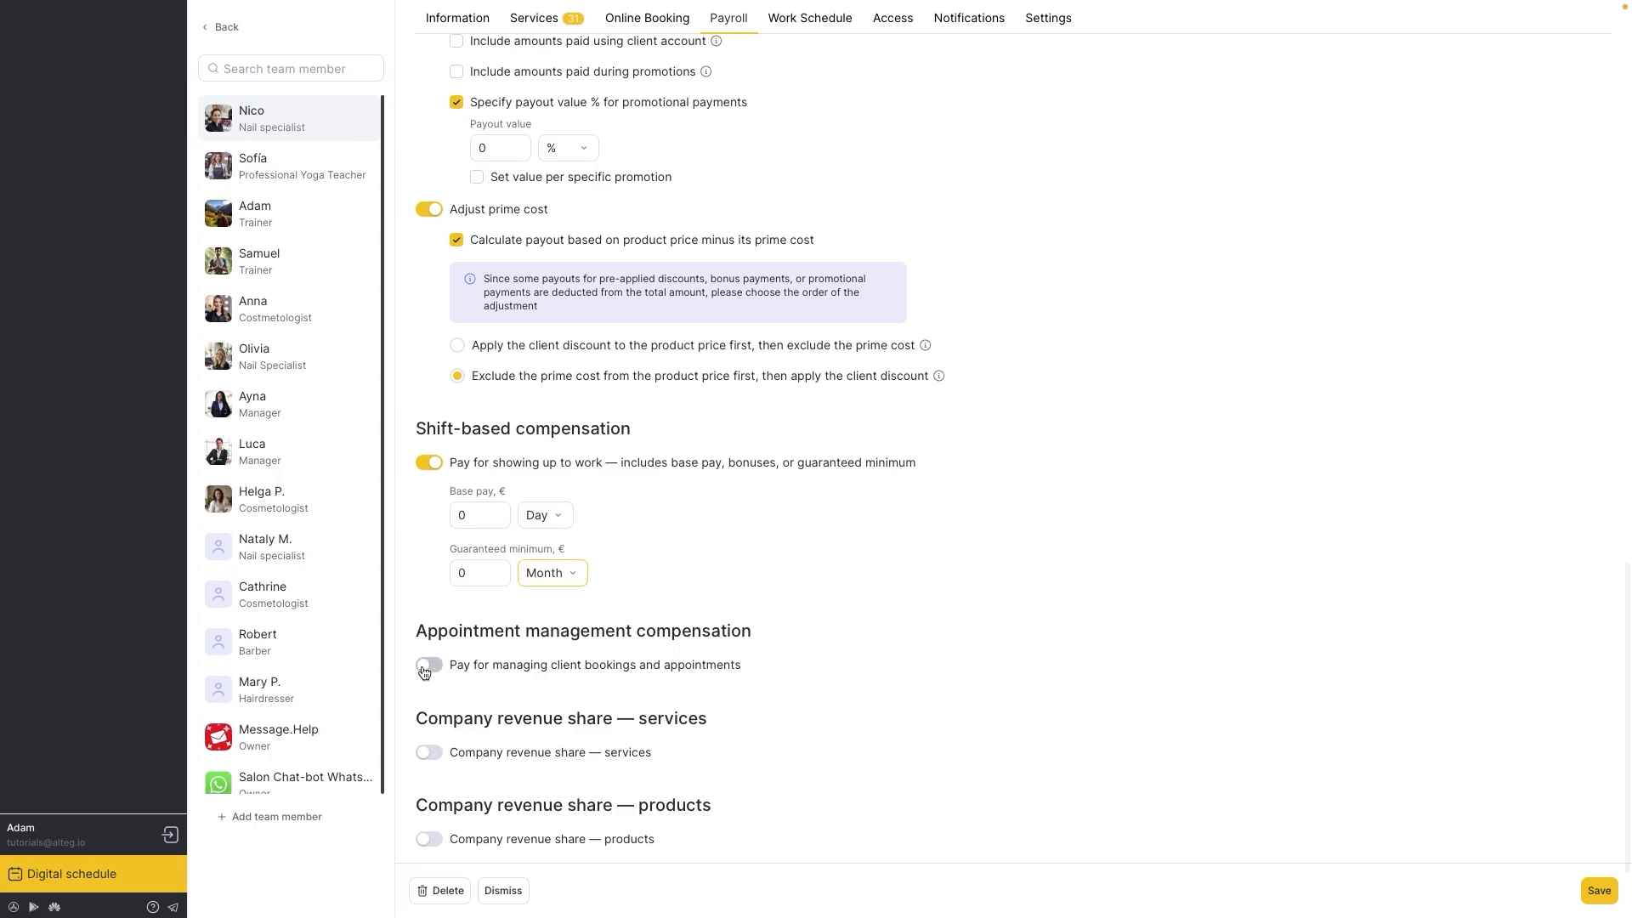
left_click(424, 673)
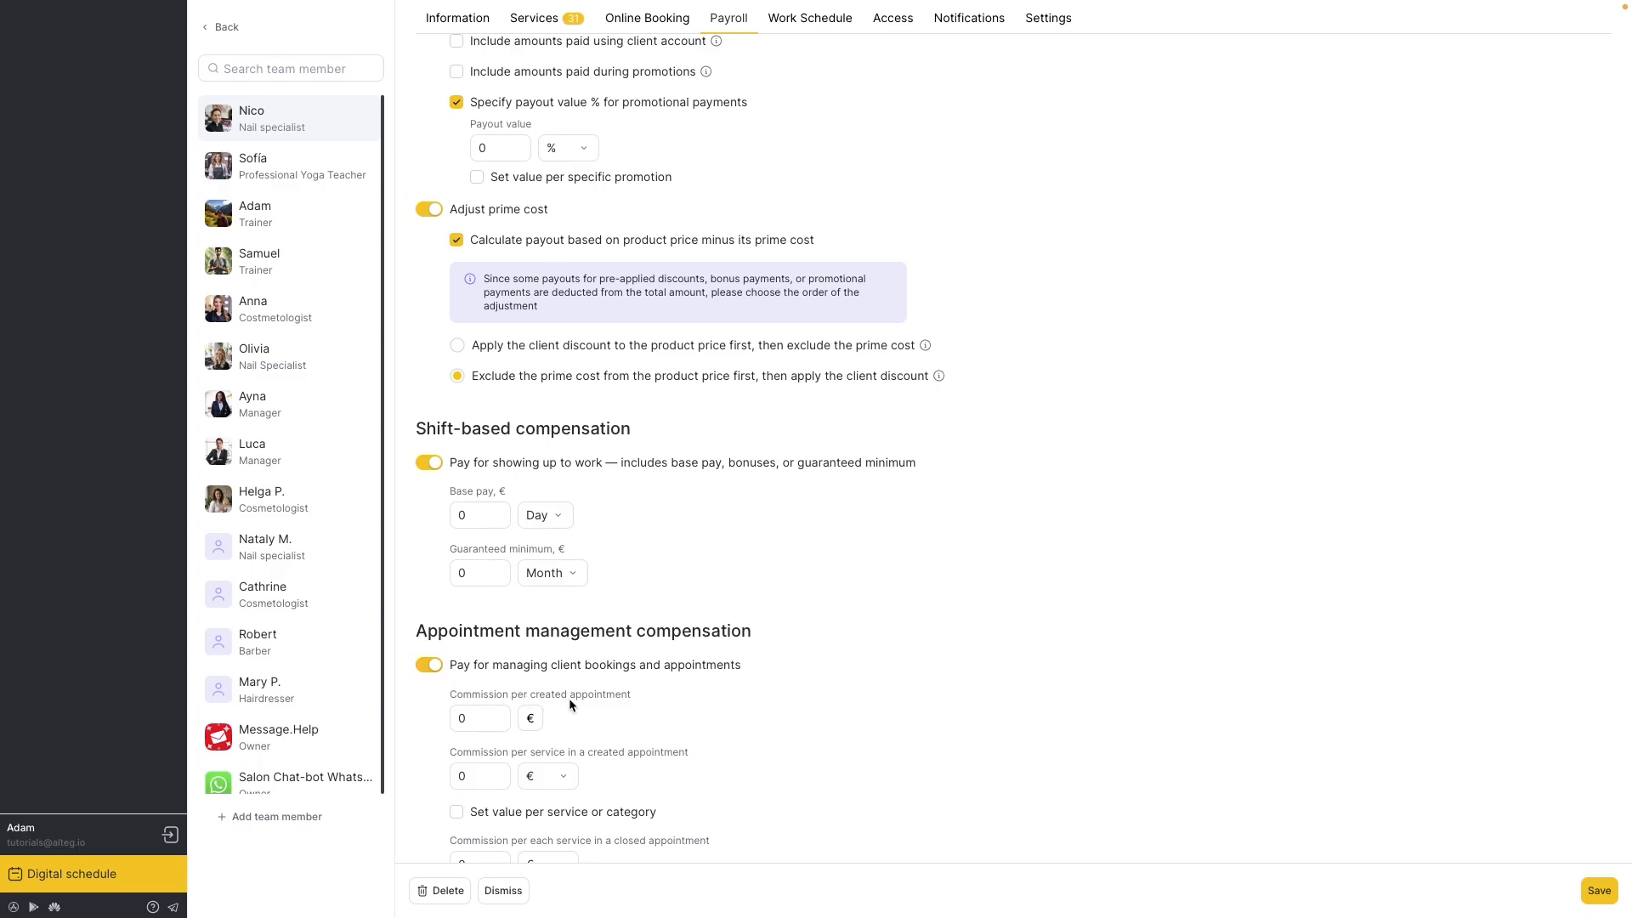
scroll(568, 697, "down", 3)
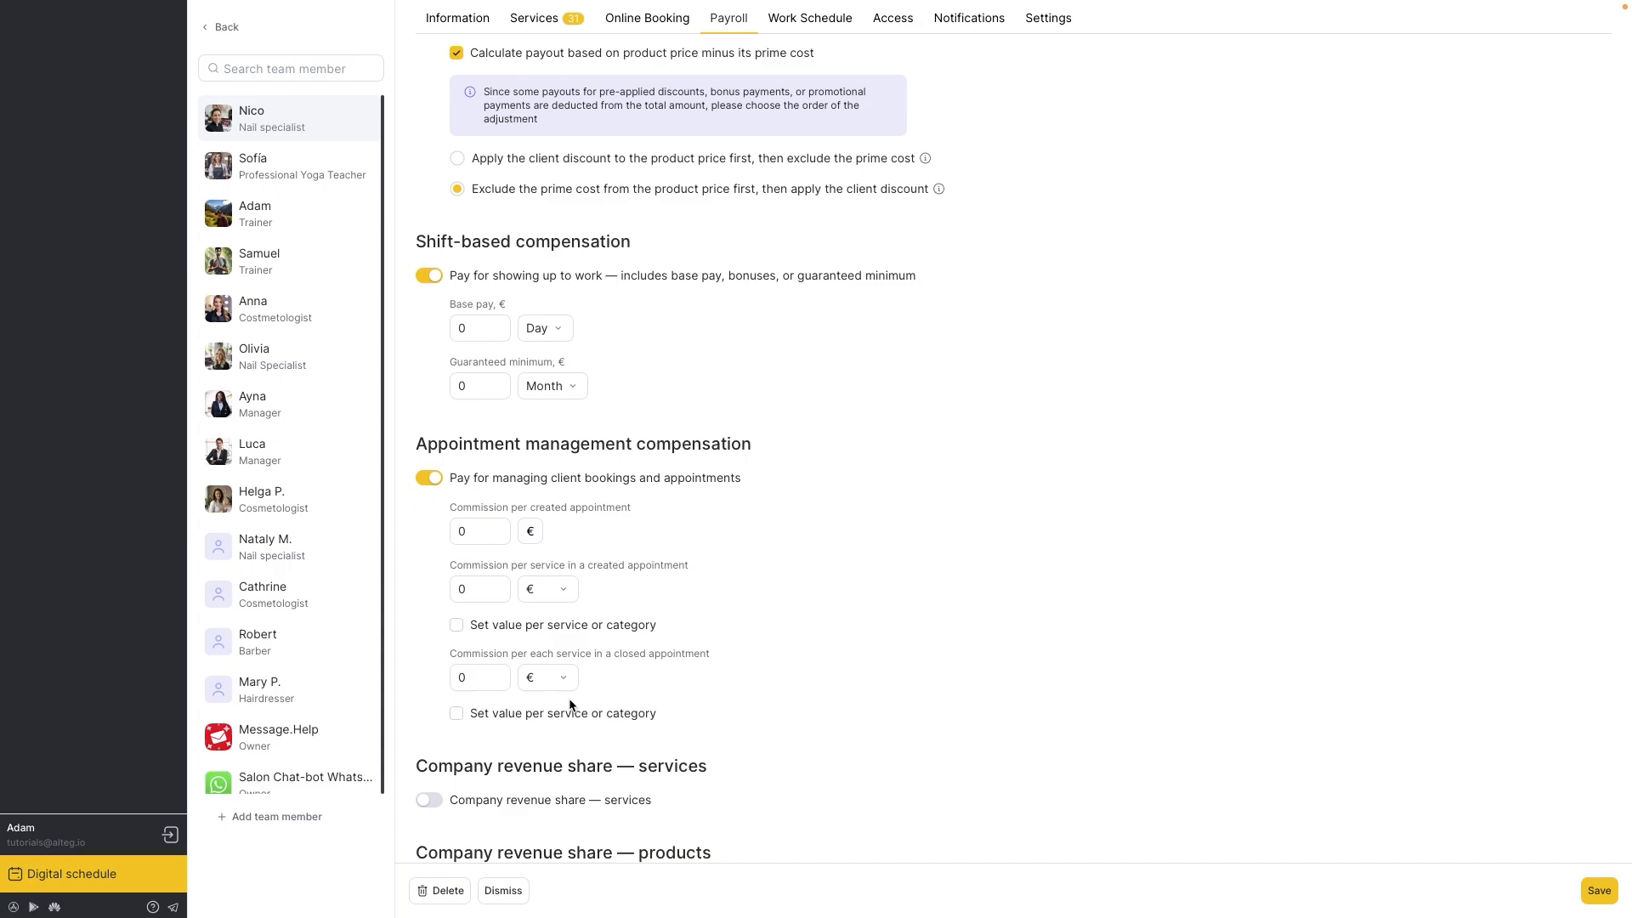
- Enable company revenue share for both services and products, and save and apply the payroll settings
scroll(569, 702, "down", 2)
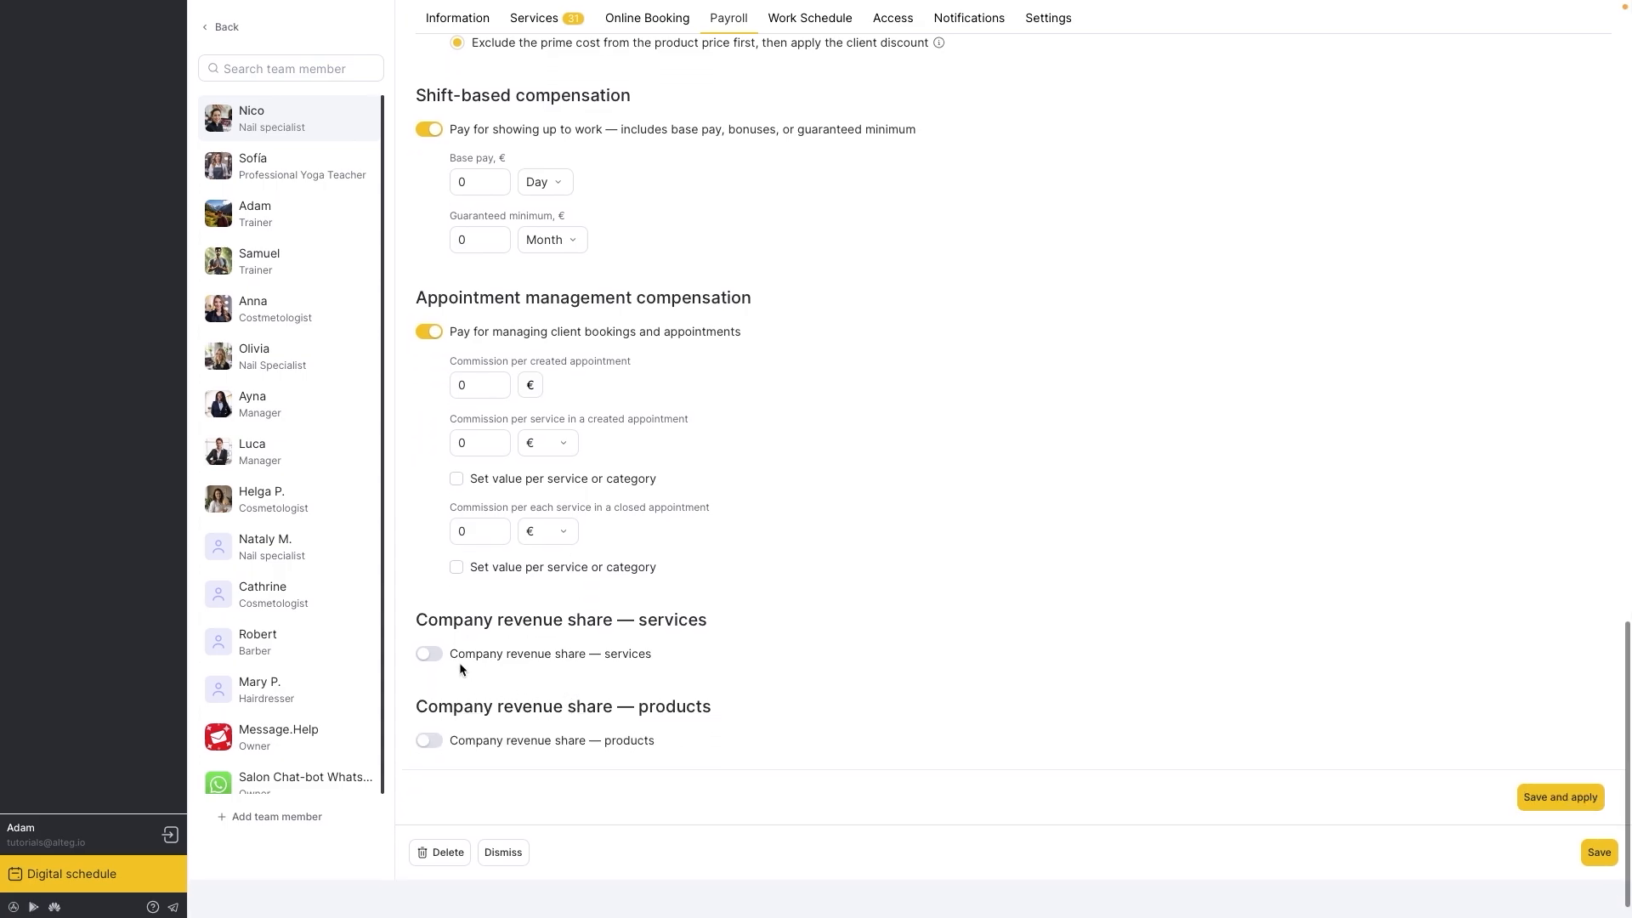
left_click(430, 655)
left_click(430, 798)
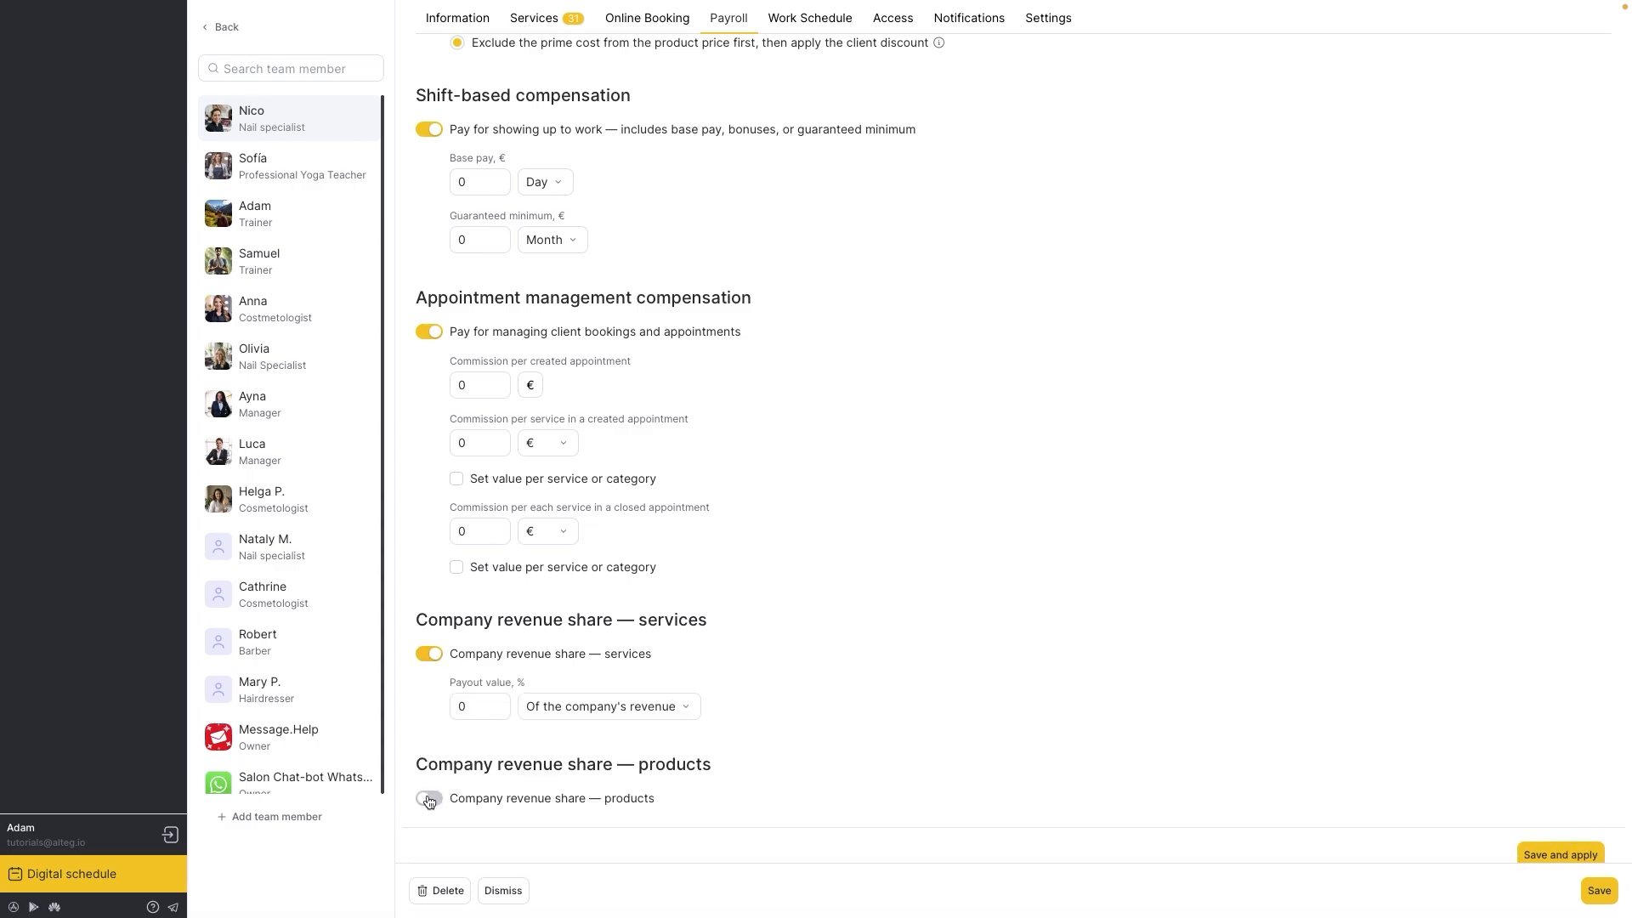
scroll(430, 802, "down", 1)
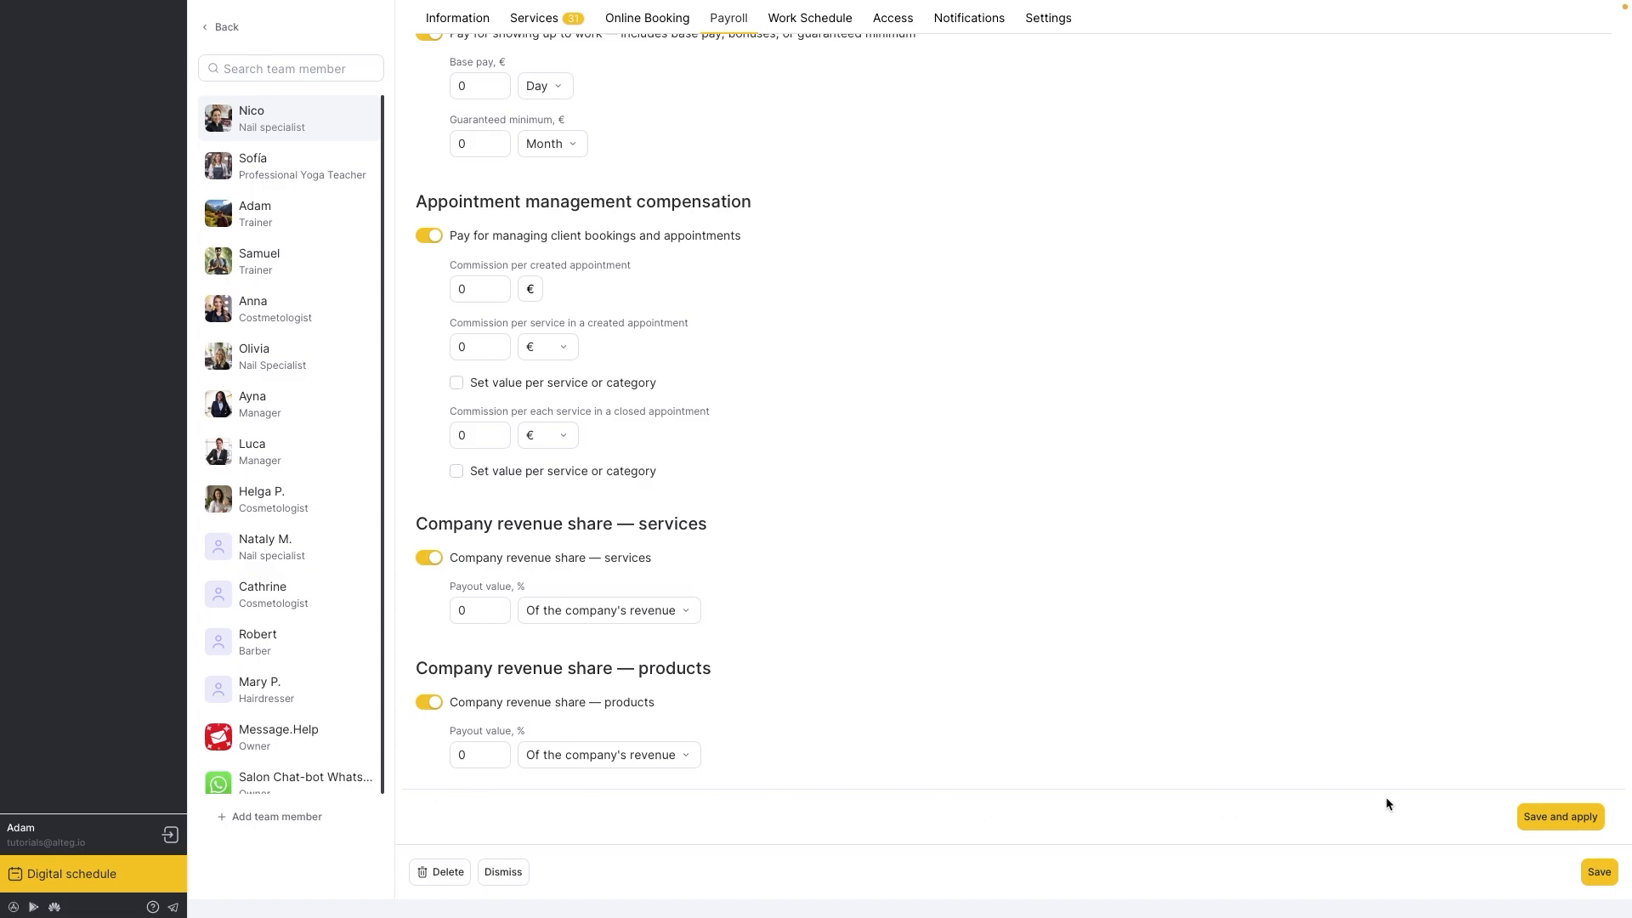
left_click(1520, 817)
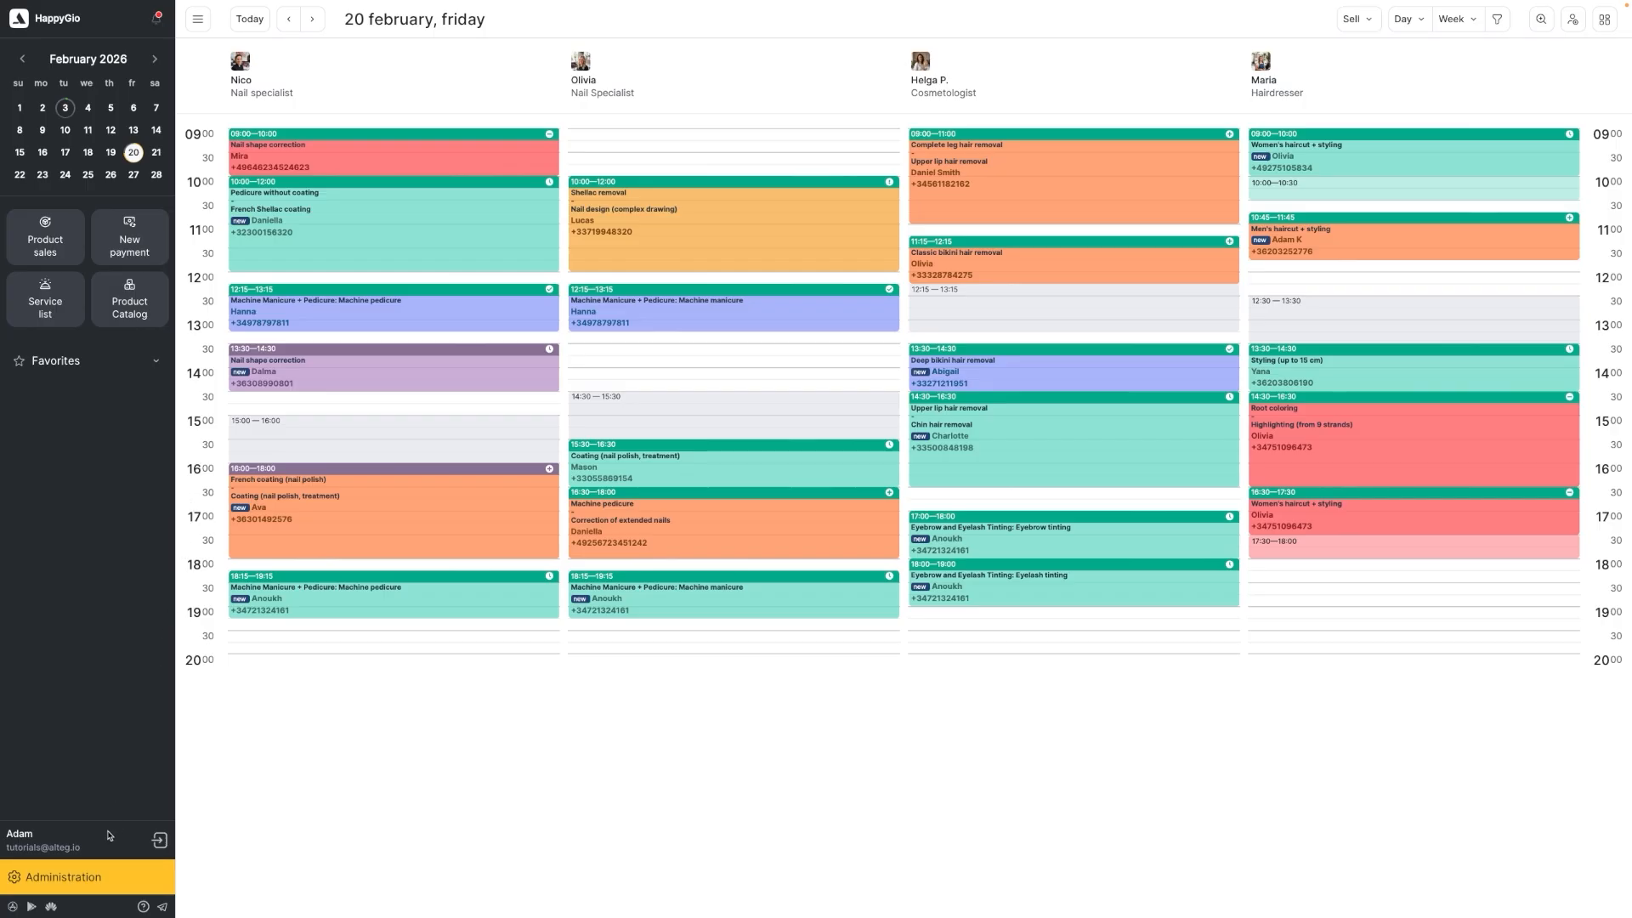
- Start a support live chat from the administration area and write the message "Hi! I would like some help."
left_click(100, 875)
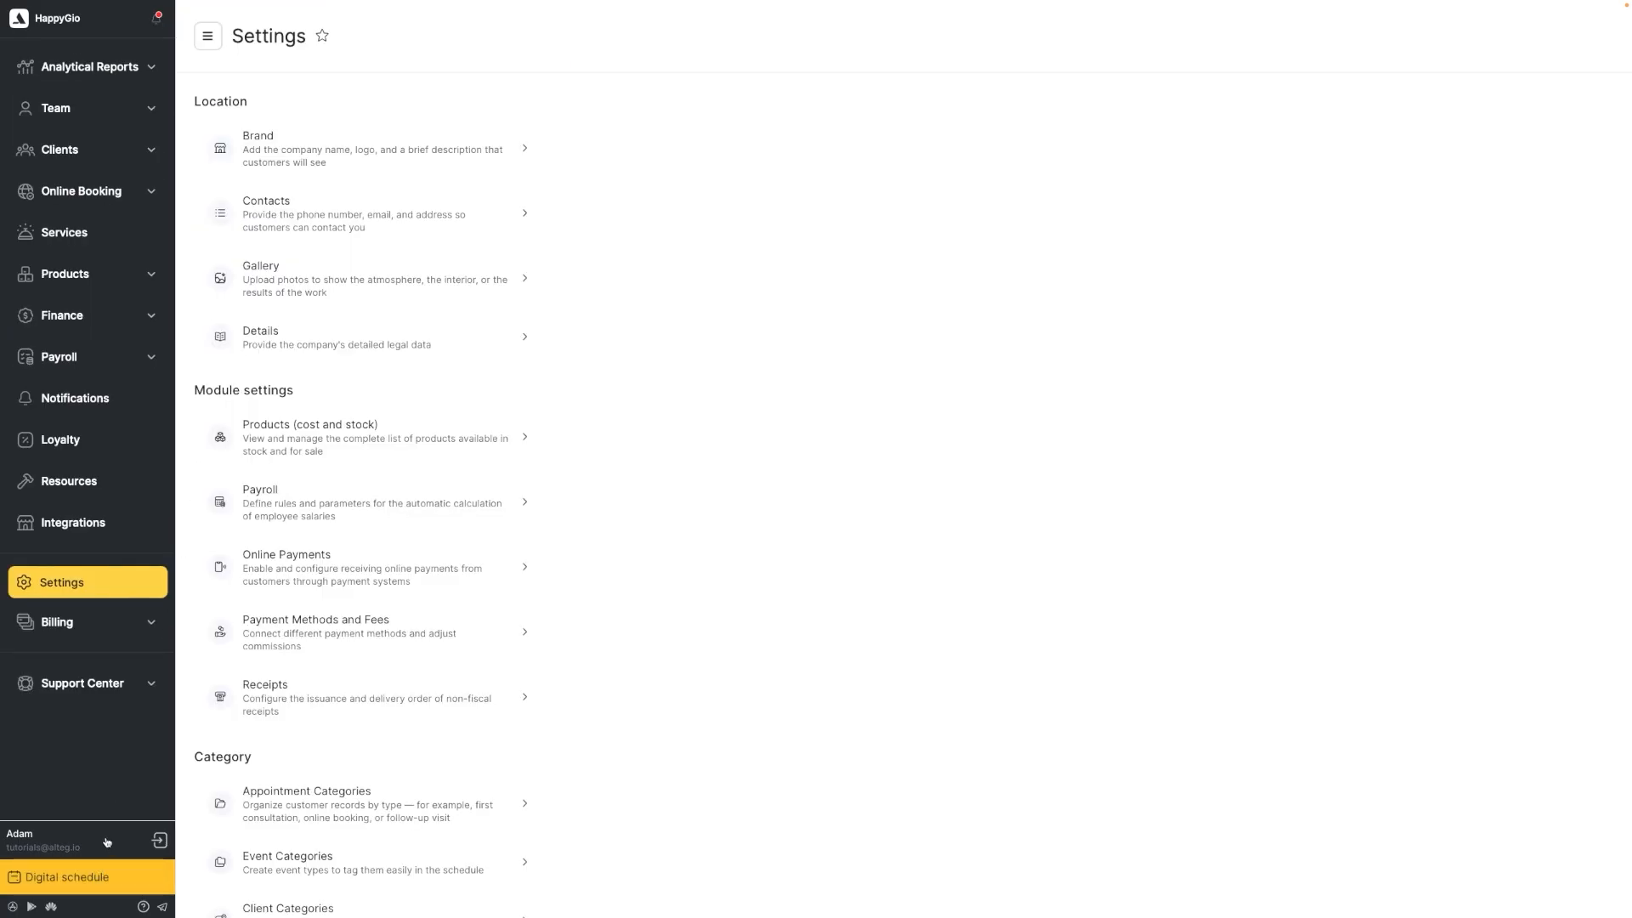
left_click(150, 687)
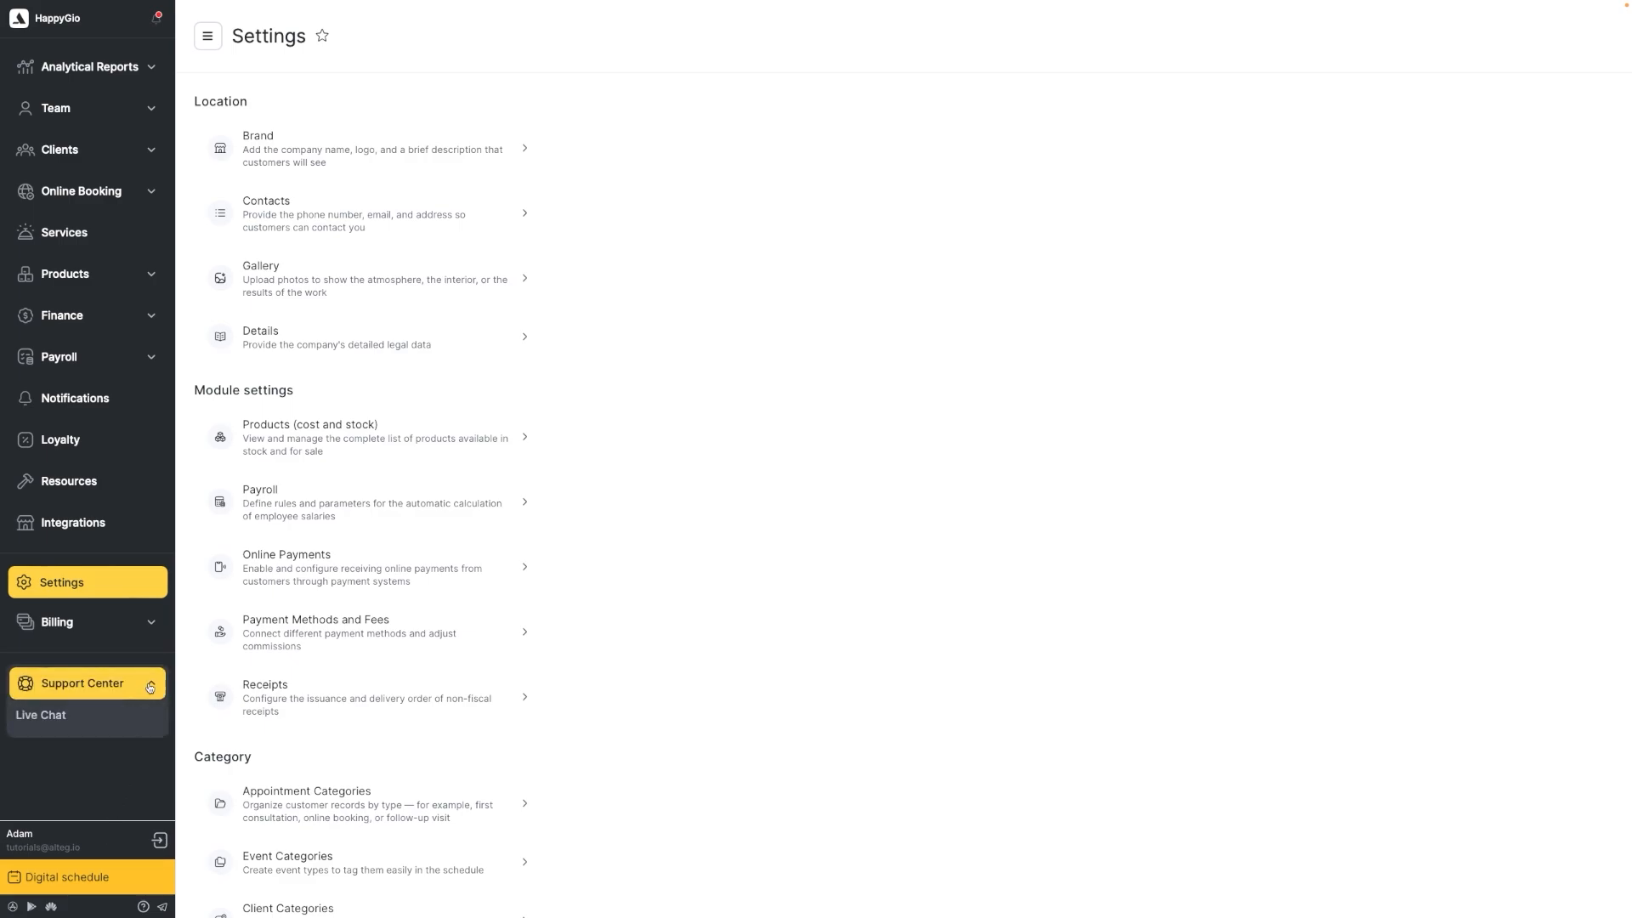
left_click(75, 715)
left_click(1563, 512)
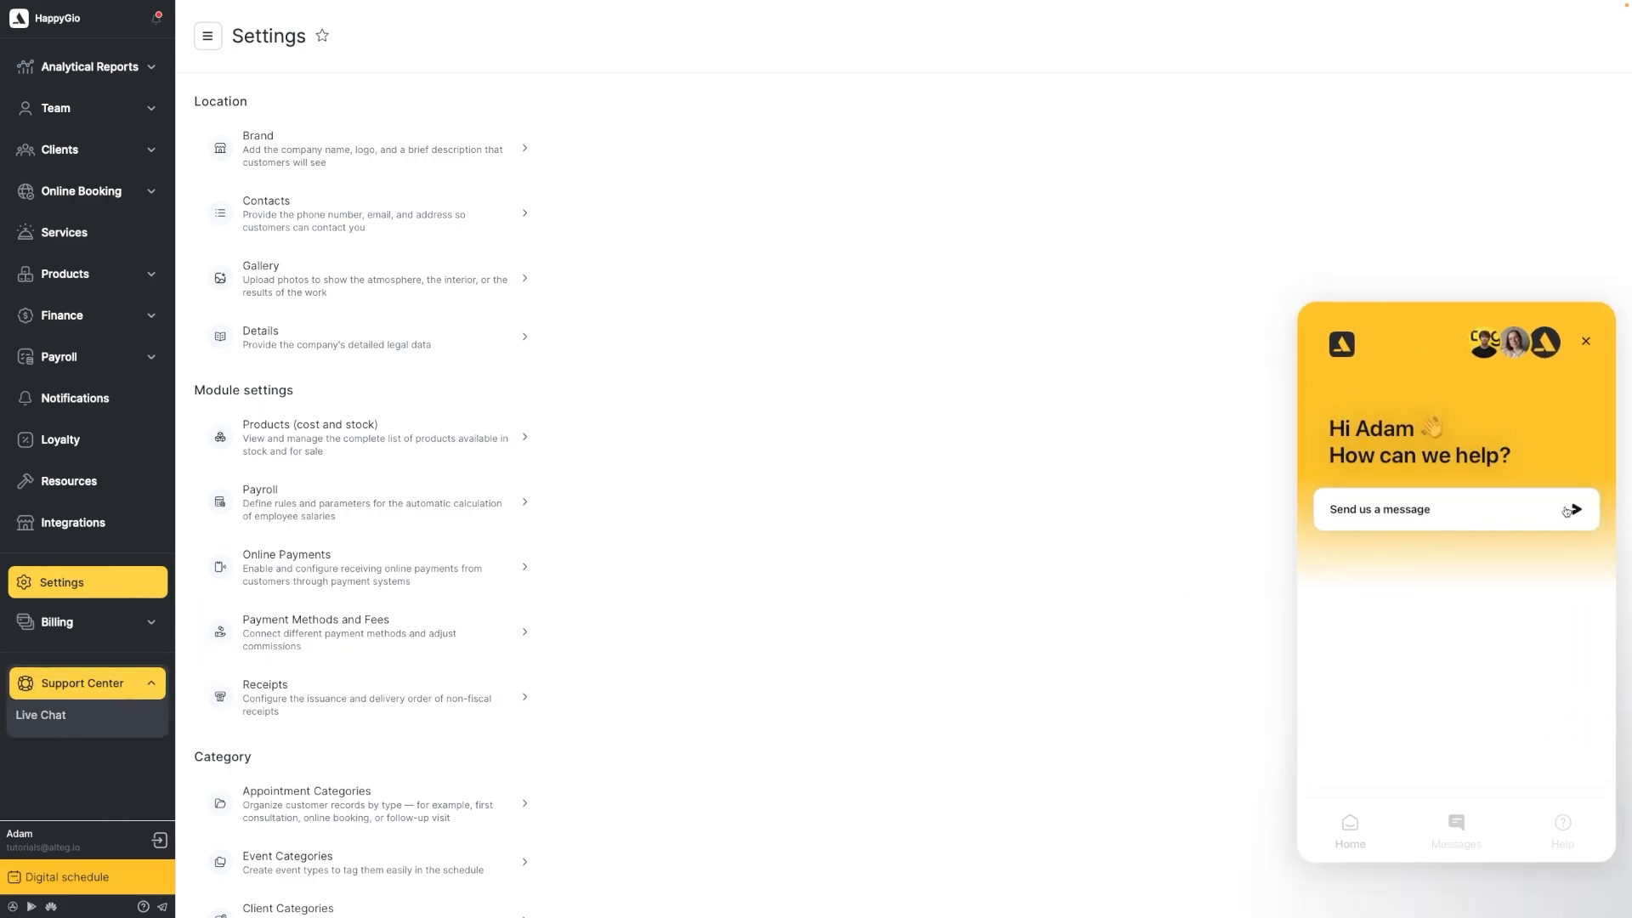
type("Hi! I would like some help.")
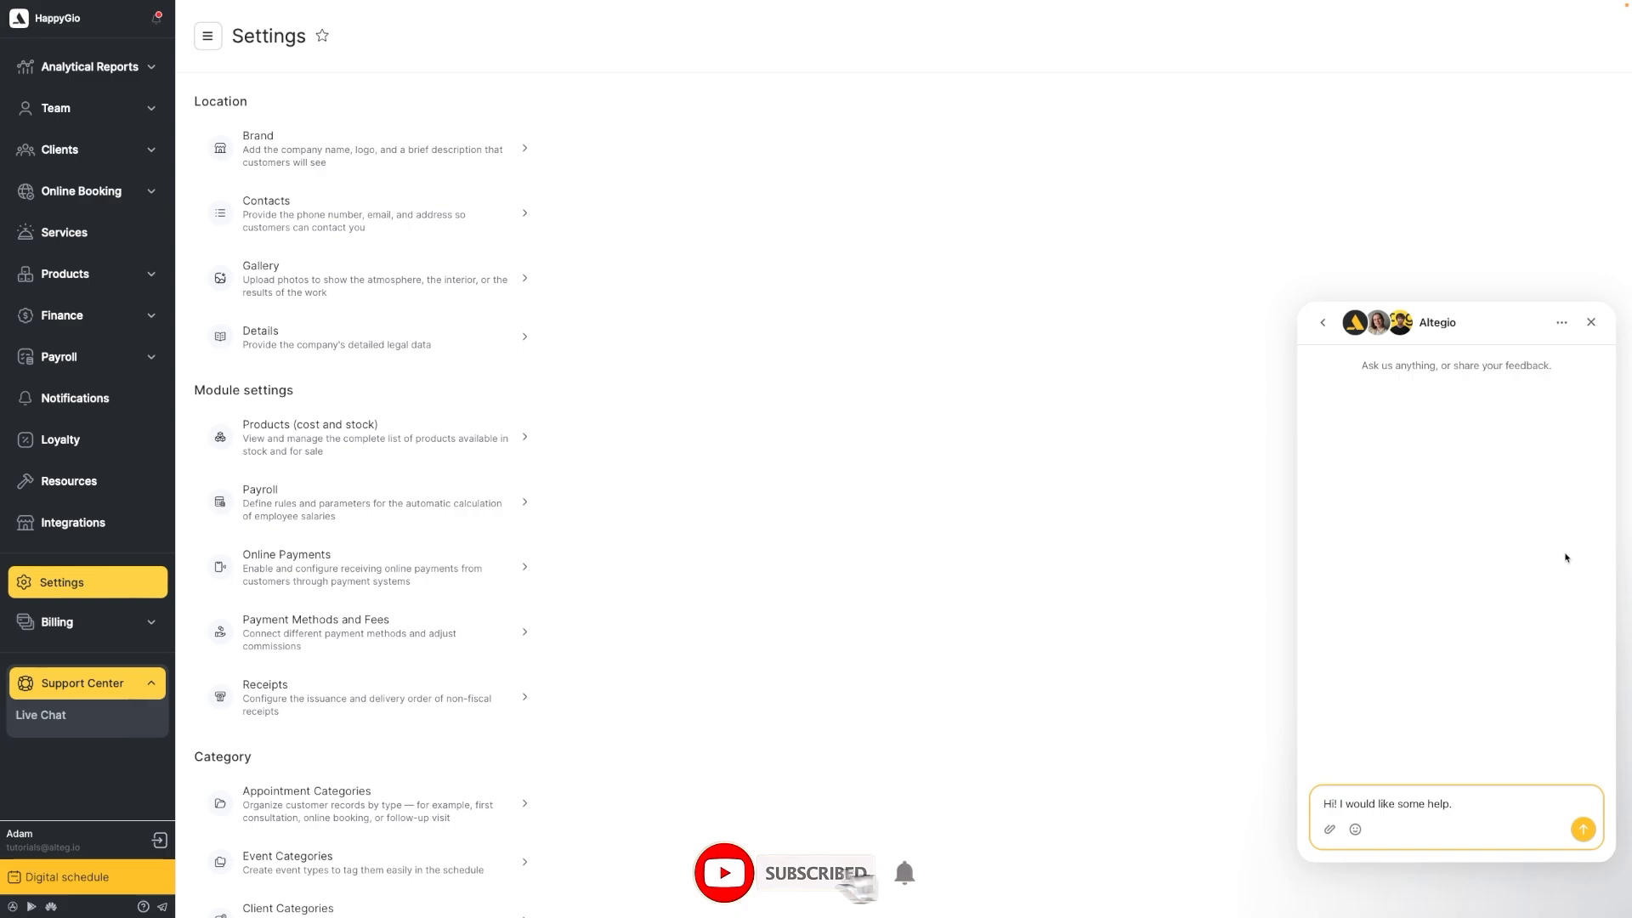